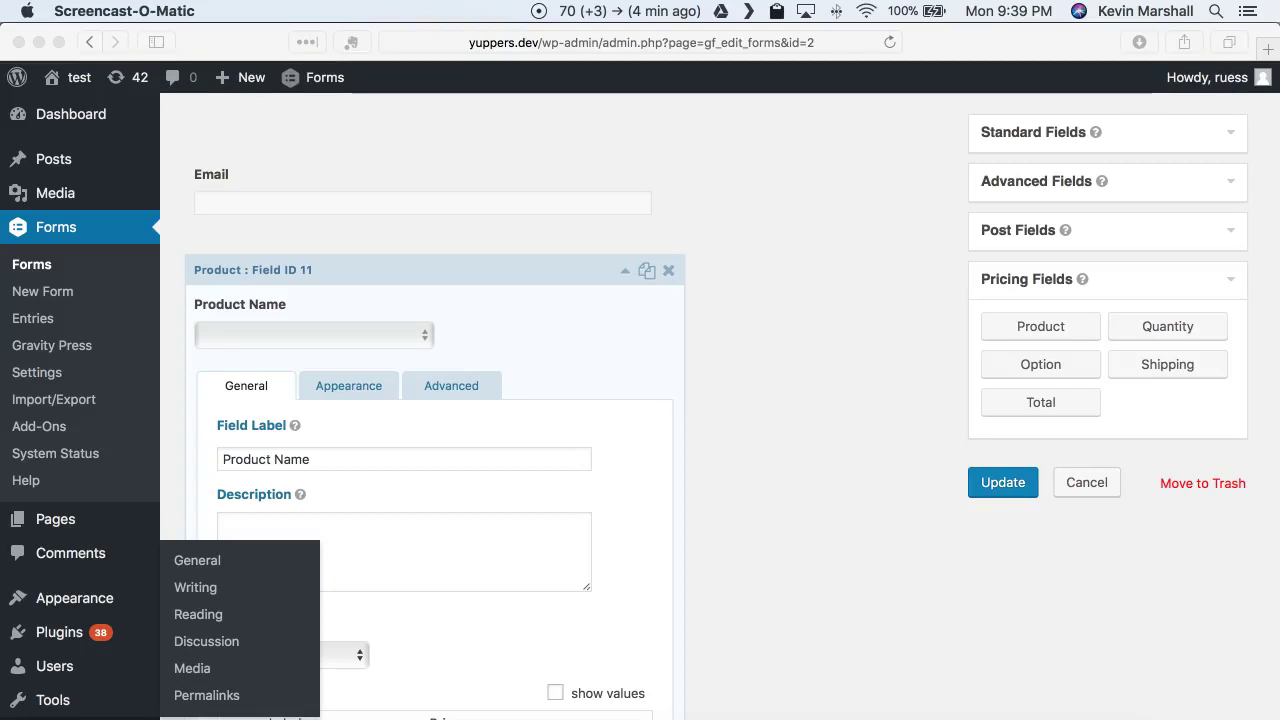
- Look over the Product Name pricing field's label, field type and choices, and collapse its settings
{"action": "left_click", "coordinate": [846, 543]}
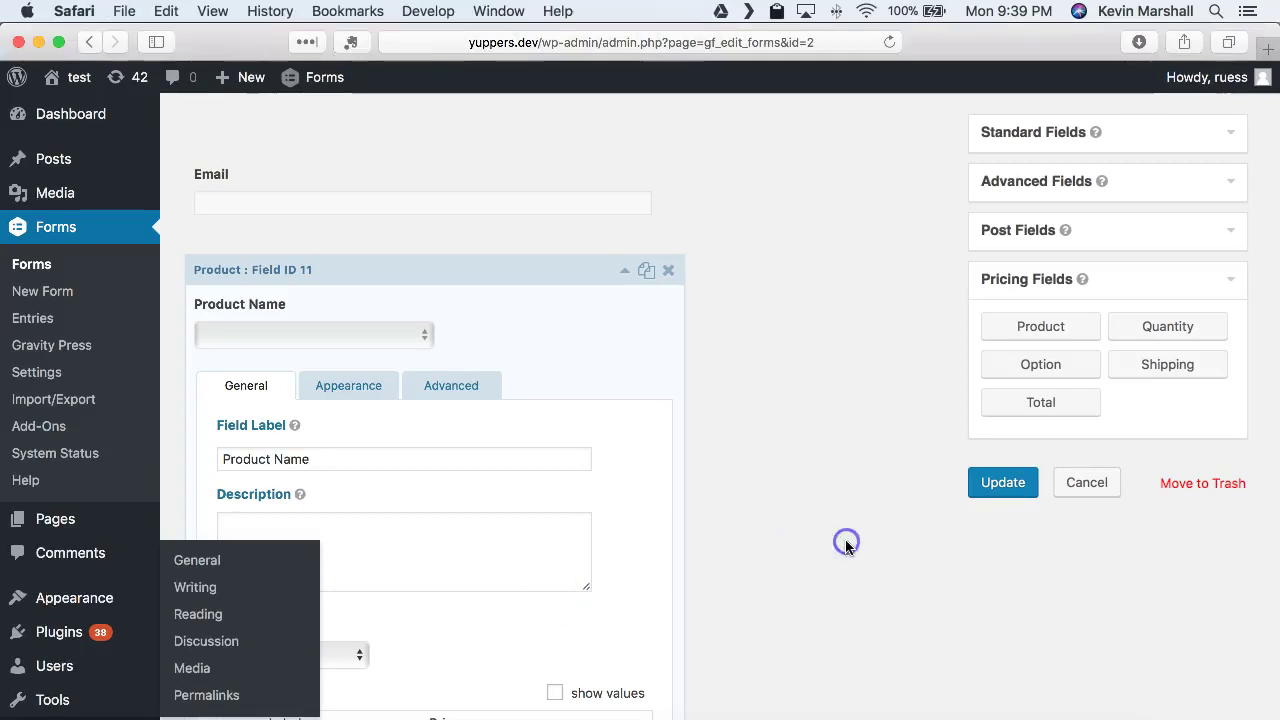
{"action": "scroll", "coordinate": [845, 543], "scroll_direction": "down", "scroll_amount": 4}
{"action": "scroll", "coordinate": [845, 539], "scroll_direction": "up", "scroll_amount": 1}
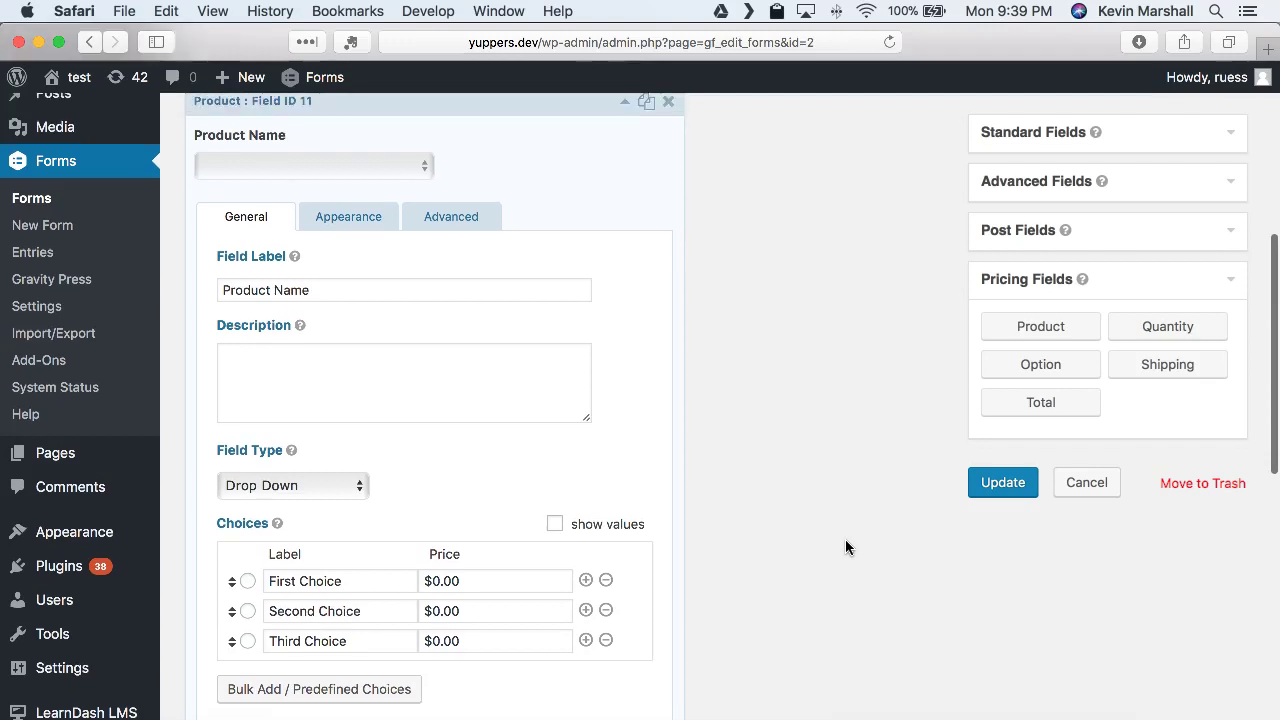
{"action": "left_click_drag", "start_coordinate": [842, 532], "coordinate": [755, 432]}
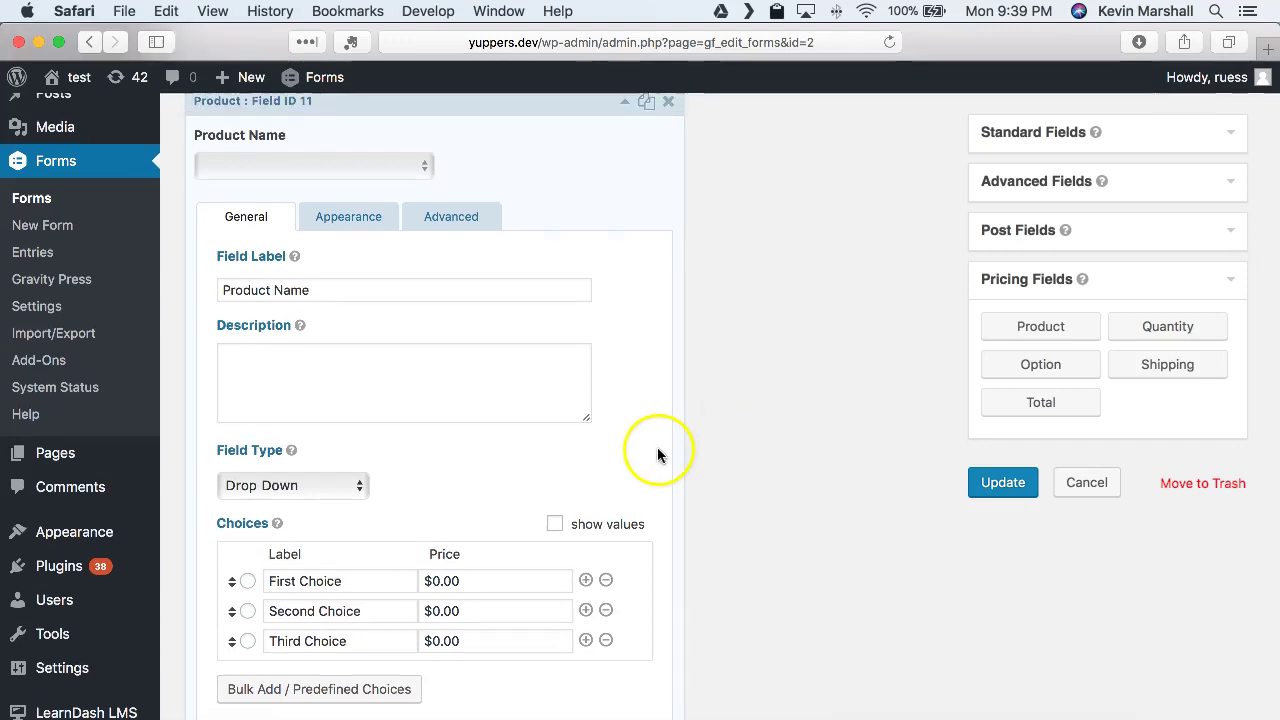
{"action": "scroll", "coordinate": [680, 457], "scroll_direction": "up", "scroll_amount": 3}
{"action": "left_click", "coordinate": [550, 244]}
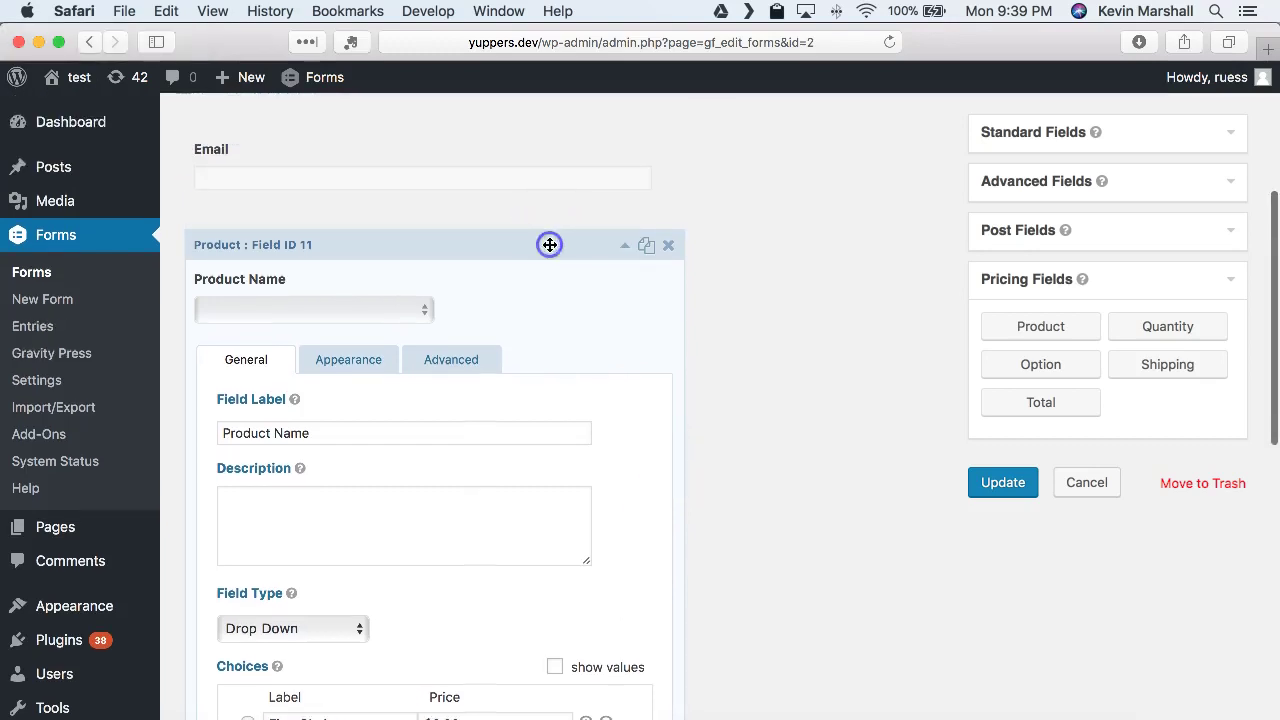
{"action": "scroll", "coordinate": [530, 235], "scroll_direction": "up", "scroll_amount": 1}
{"action": "scroll", "coordinate": [450, 340], "scroll_direction": "down", "scroll_amount": 3}
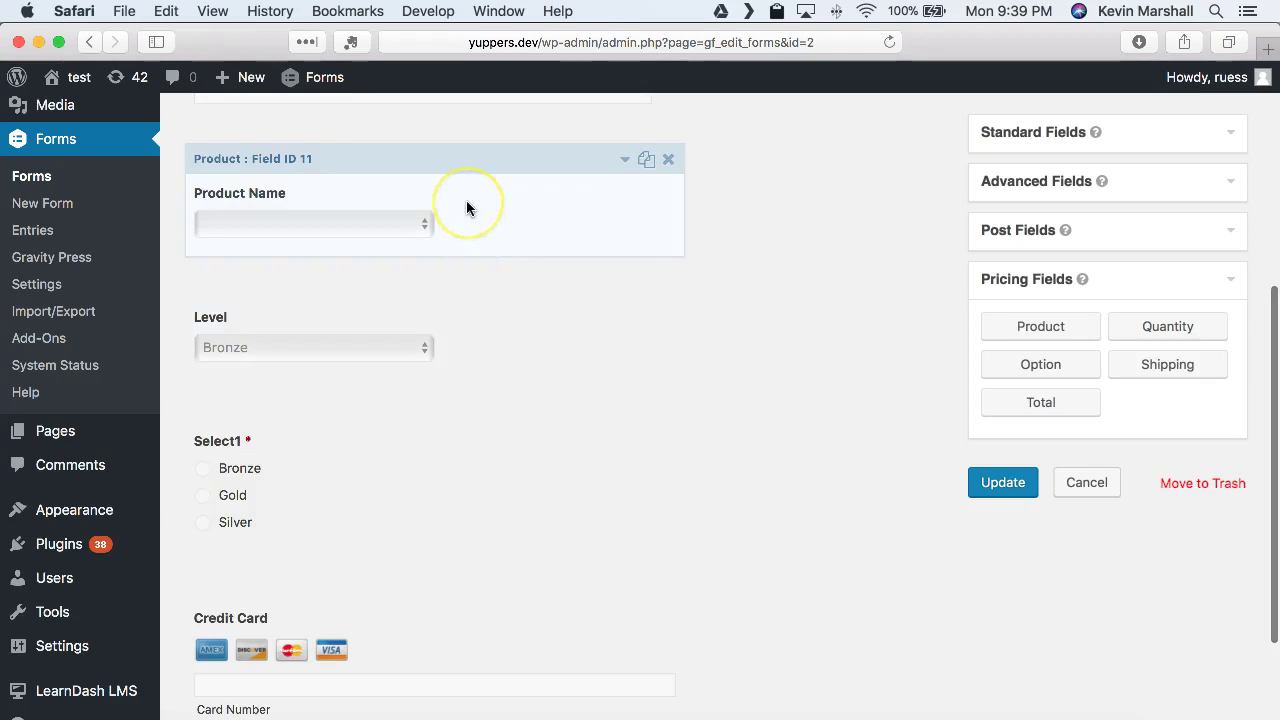
{"action": "scroll", "coordinate": [466, 207], "scroll_direction": "up", "scroll_amount": 5}
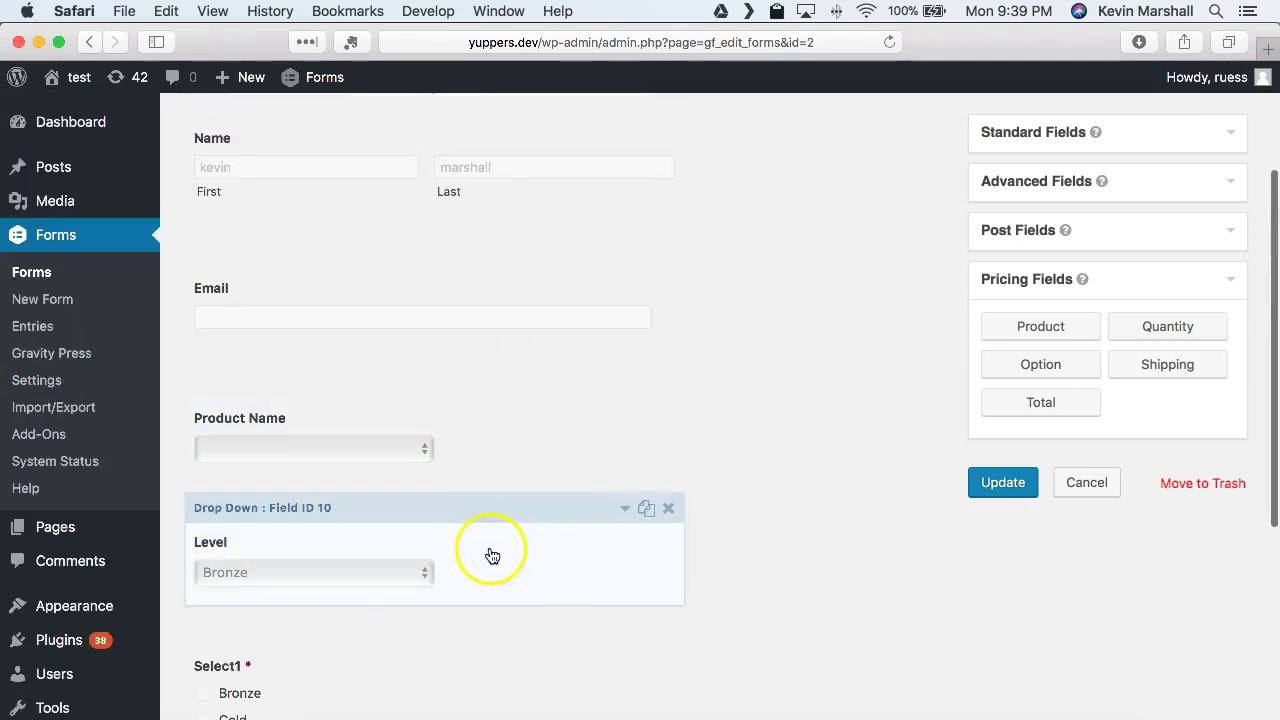
- Open the Level drop-down field, examine its choice labels and values, and collapse it again
{"action": "left_click", "coordinate": [497, 516]}
{"action": "scroll", "coordinate": [497, 517], "scroll_direction": "down", "scroll_amount": 8}
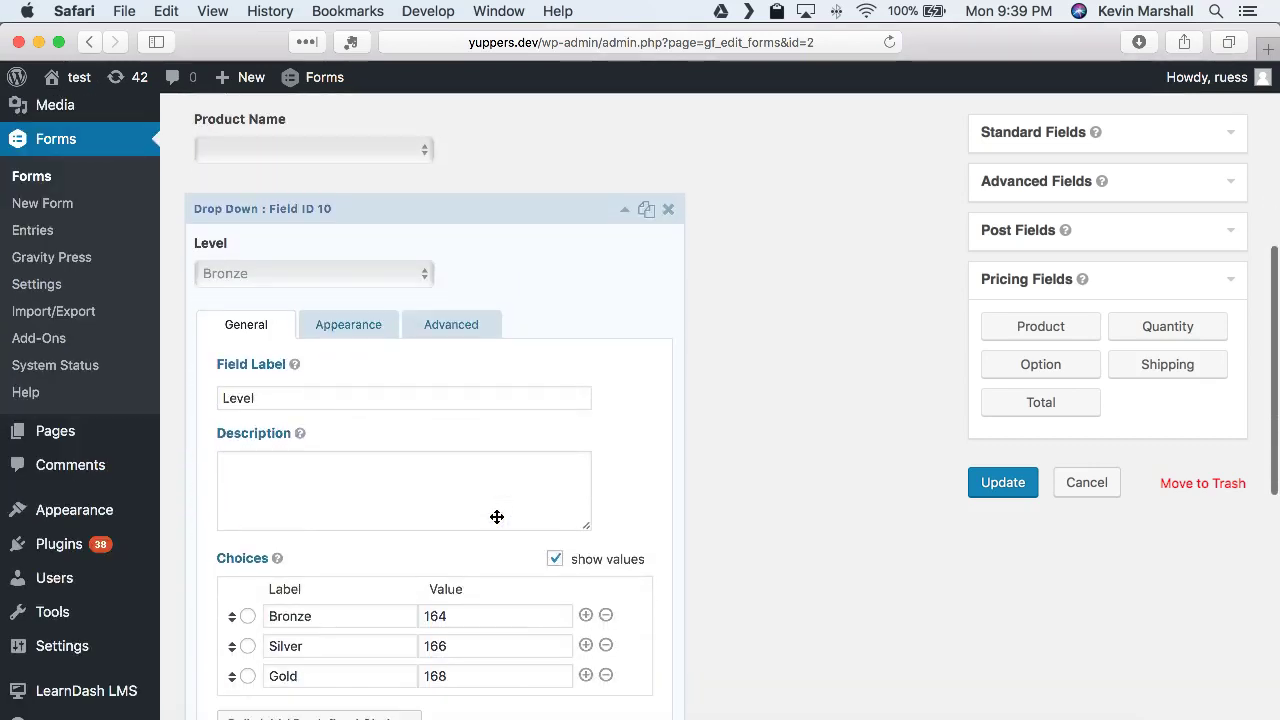
{"action": "scroll", "coordinate": [371, 518], "scroll_direction": "down", "scroll_amount": 3}
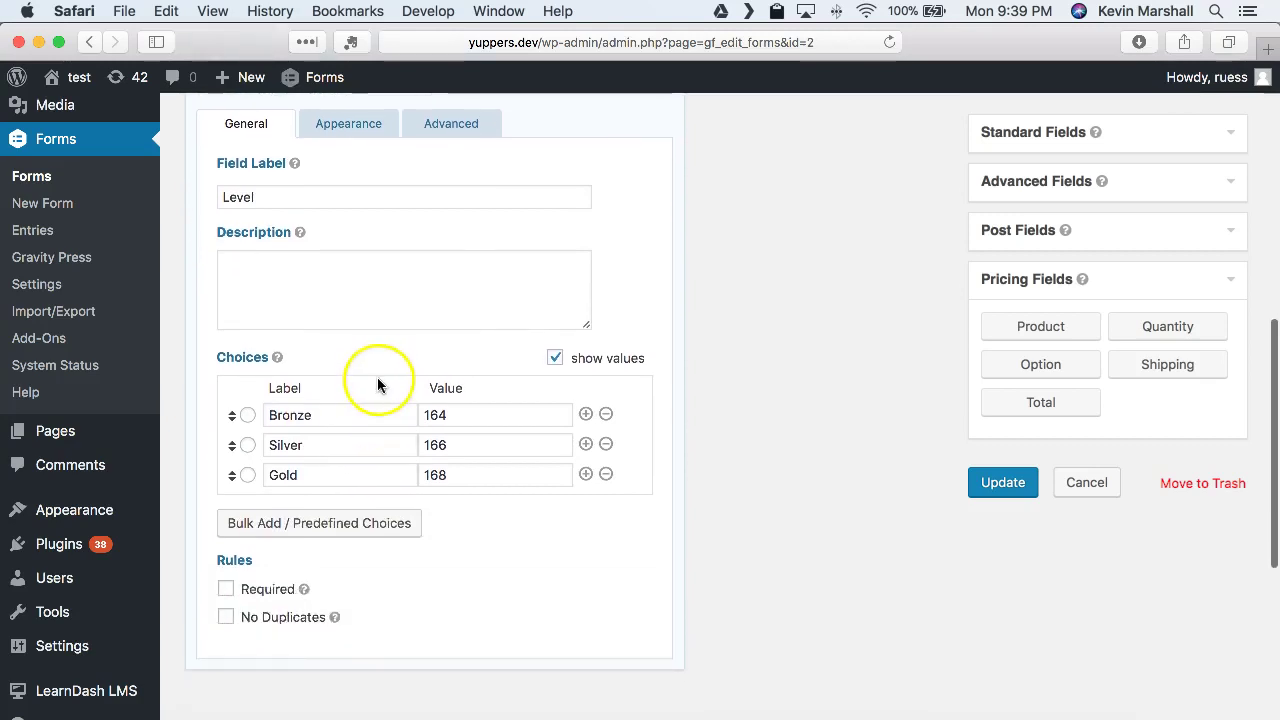
{"action": "scroll", "coordinate": [378, 370], "scroll_direction": "up", "scroll_amount": 2}
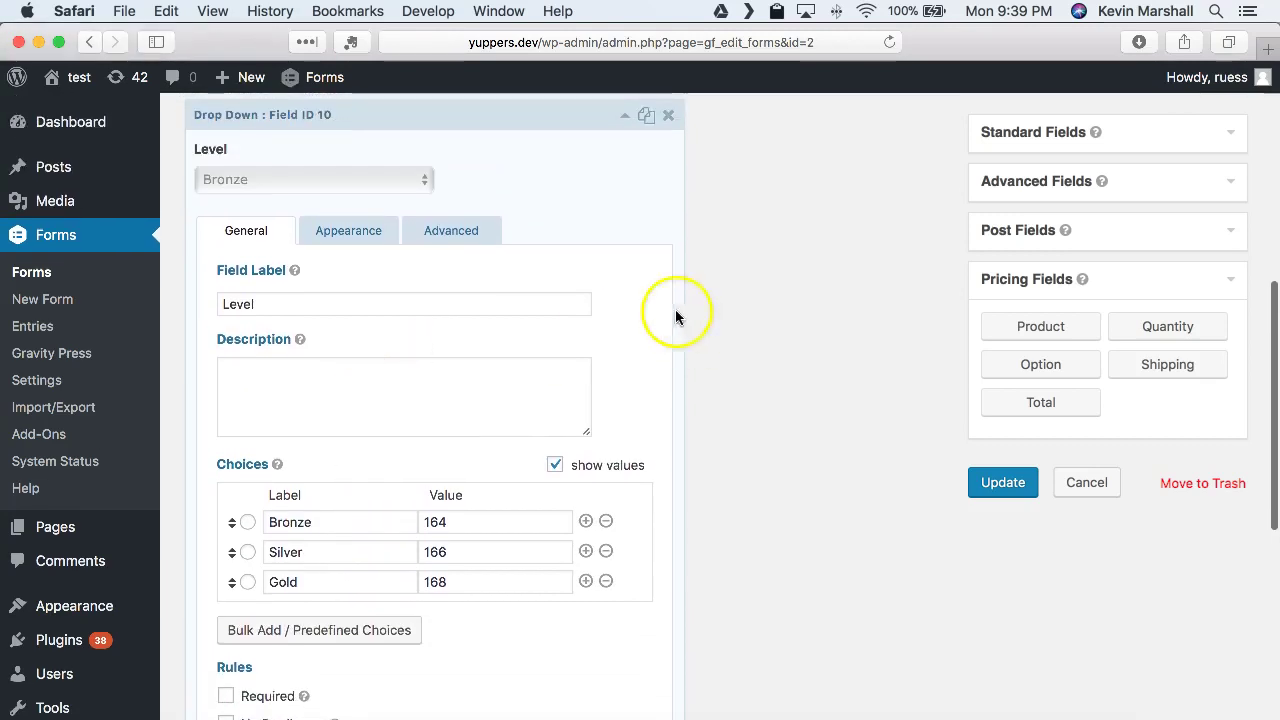
{"action": "scroll", "coordinate": [400, 191], "scroll_direction": "up", "scroll_amount": 2}
{"action": "left_click", "coordinate": [440, 191]}
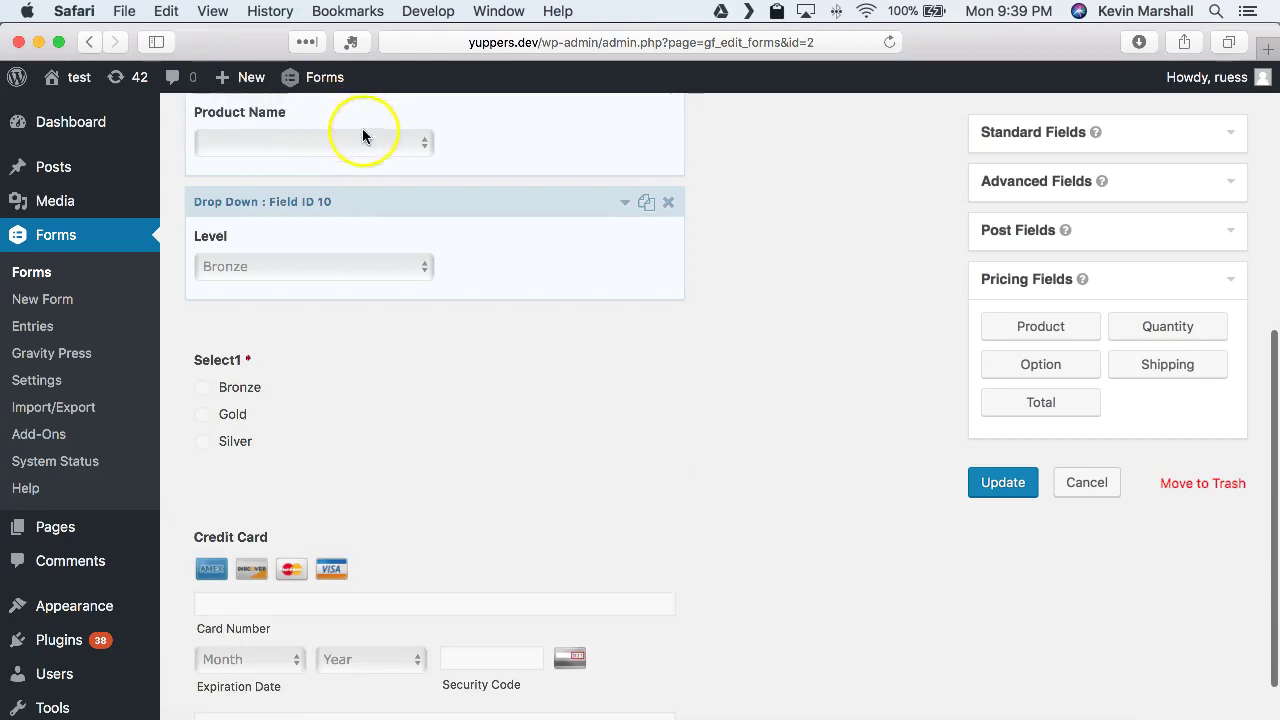
- Reopen the Product Name field's settings and enable showing values for its choices
{"action": "left_click", "coordinate": [366, 134]}
{"action": "scroll", "coordinate": [355, 414], "scroll_direction": "down", "scroll_amount": 1}
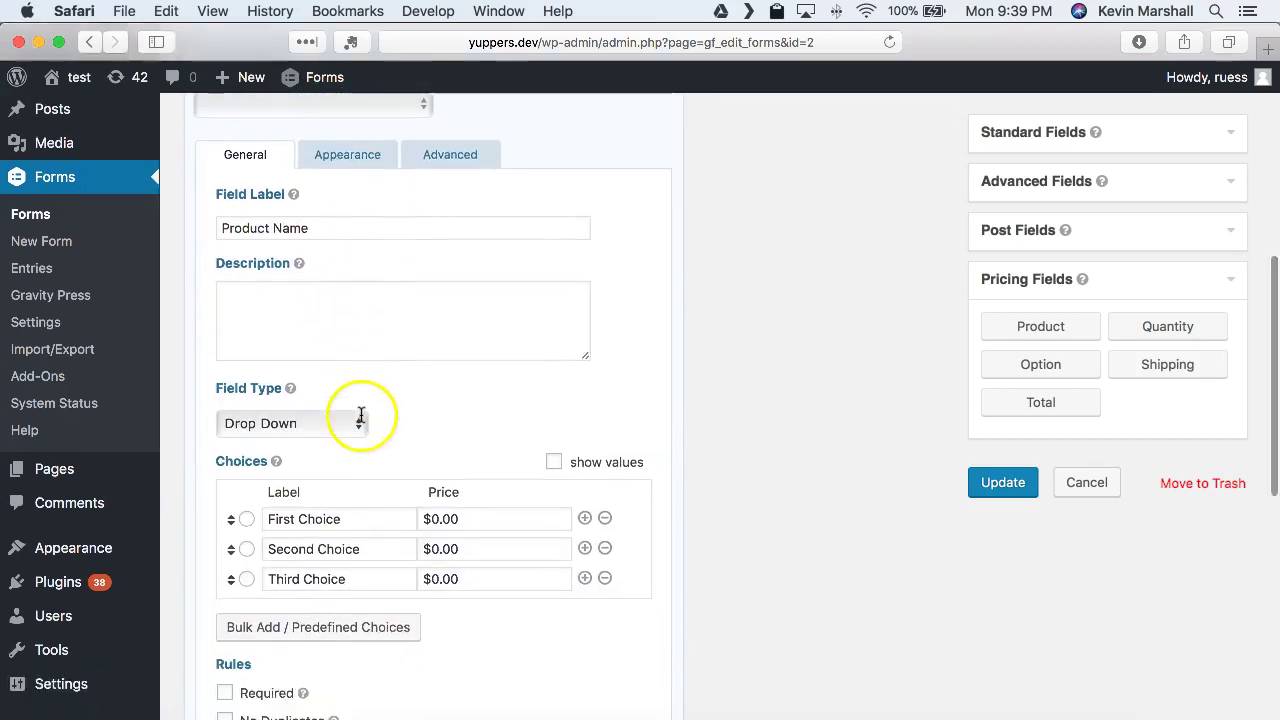
{"action": "scroll", "coordinate": [361, 415], "scroll_direction": "up", "scroll_amount": 4}
{"action": "scroll", "coordinate": [434, 337], "scroll_direction": "down", "scroll_amount": 6}
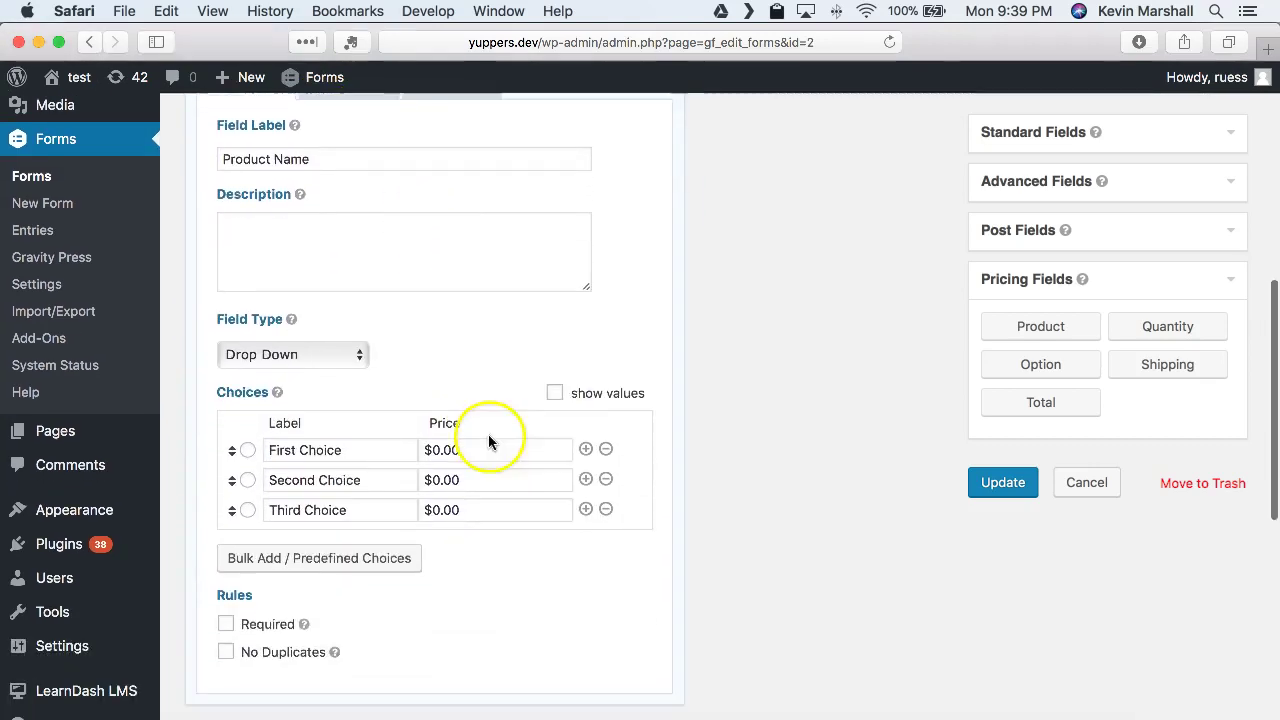
{"action": "scroll", "coordinate": [489, 441], "scroll_direction": "down", "scroll_amount": 1}
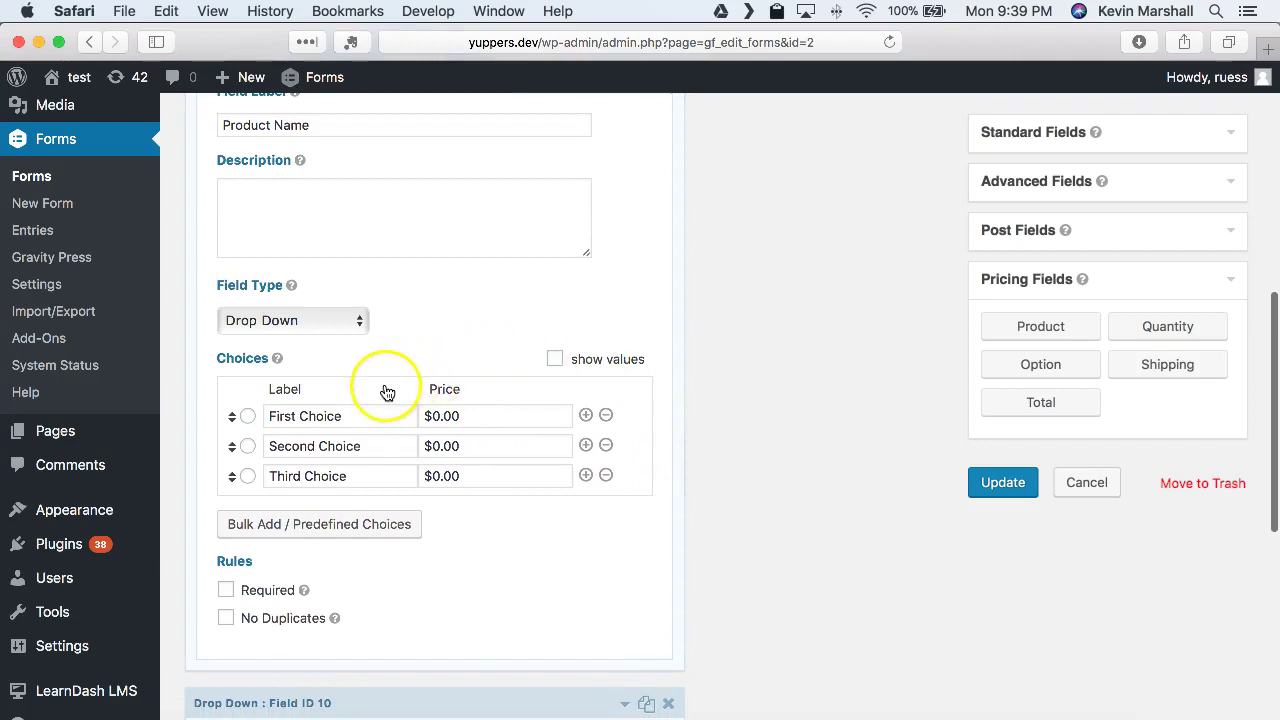
{"action": "scroll", "coordinate": [387, 391], "scroll_direction": "up", "scroll_amount": 1}
{"action": "left_click", "coordinate": [553, 394]}
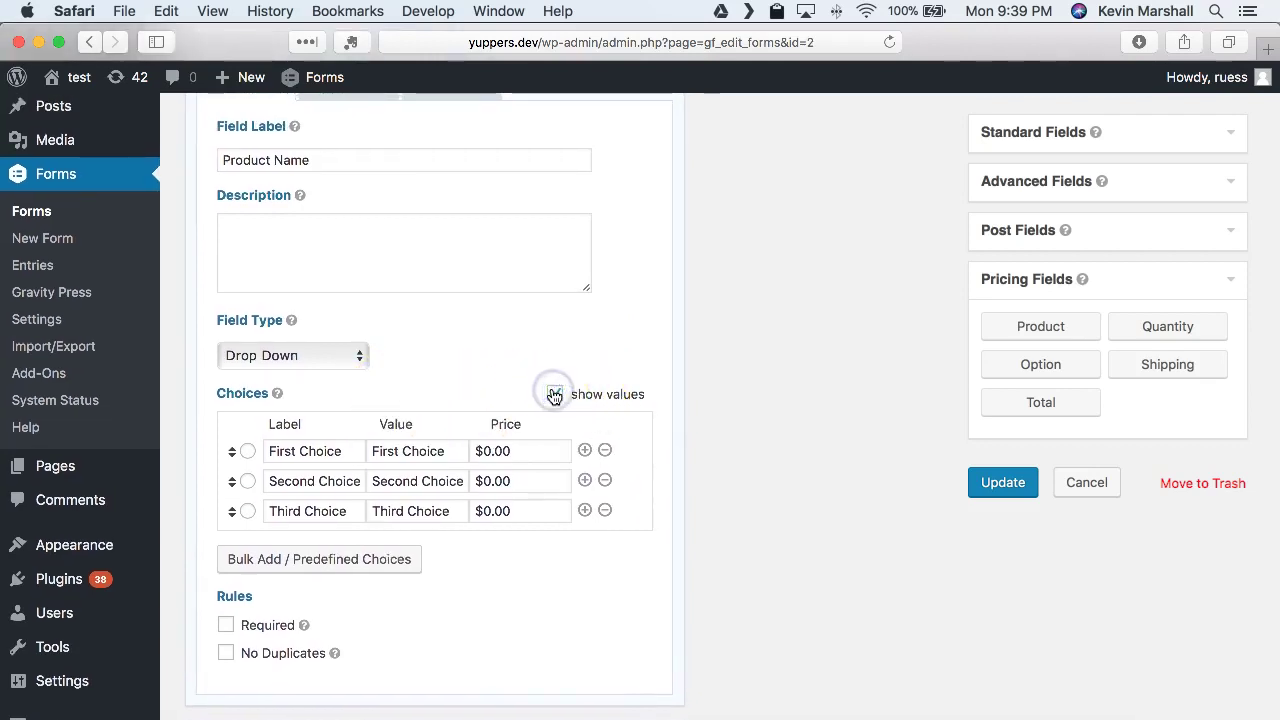
- Replace the Product Name field's choices with the predefined MemberPress list using bulk add
{"action": "scroll", "coordinate": [551, 397], "scroll_direction": "down", "scroll_amount": 2}
{"action": "scroll", "coordinate": [380, 531], "scroll_direction": "up", "scroll_amount": 1}
{"action": "left_click", "coordinate": [380, 531]}
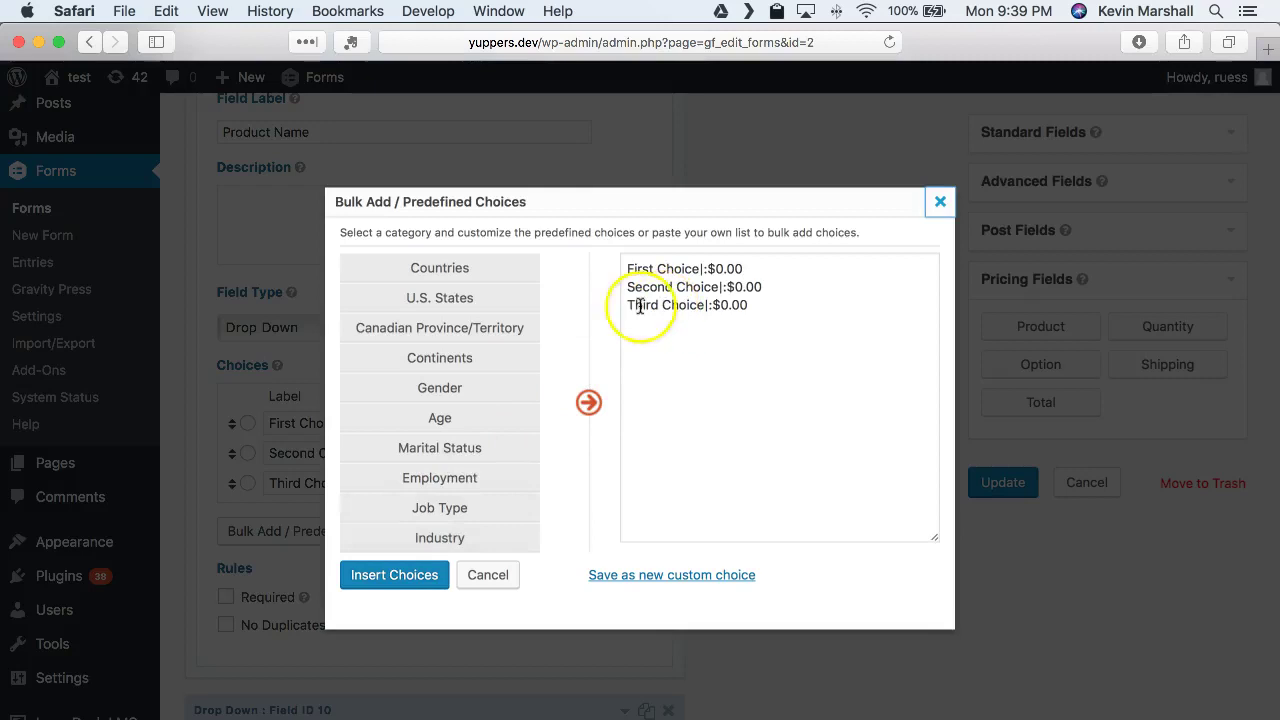
{"action": "scroll", "coordinate": [465, 400], "scroll_direction": "down", "scroll_amount": 6}
{"action": "left_click", "coordinate": [443, 537]}
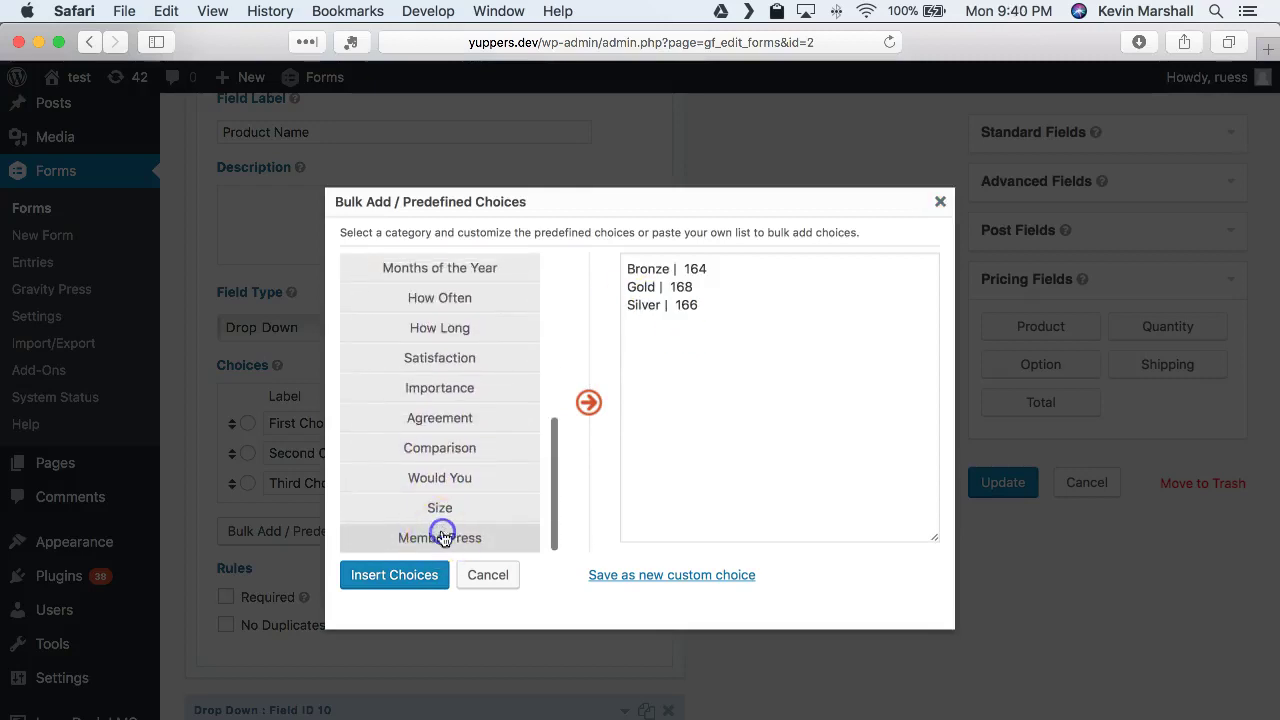
{"action": "left_click_drag", "start_coordinate": [794, 363], "coordinate": [586, 220]}
{"action": "left_click", "coordinate": [368, 568]}
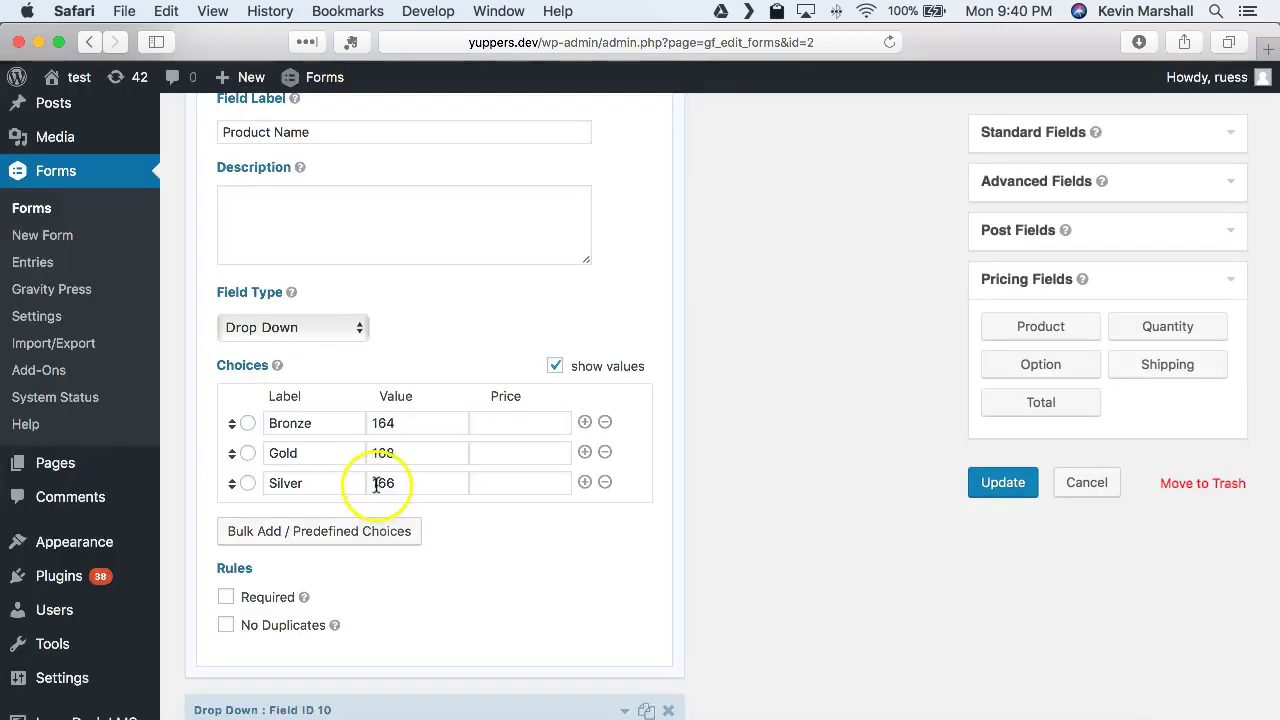
- Set the choice prices to $10.00 for Bronze, $30.00 for Gold and $50.00 for Silver
{"action": "left_click", "coordinate": [493, 426]}
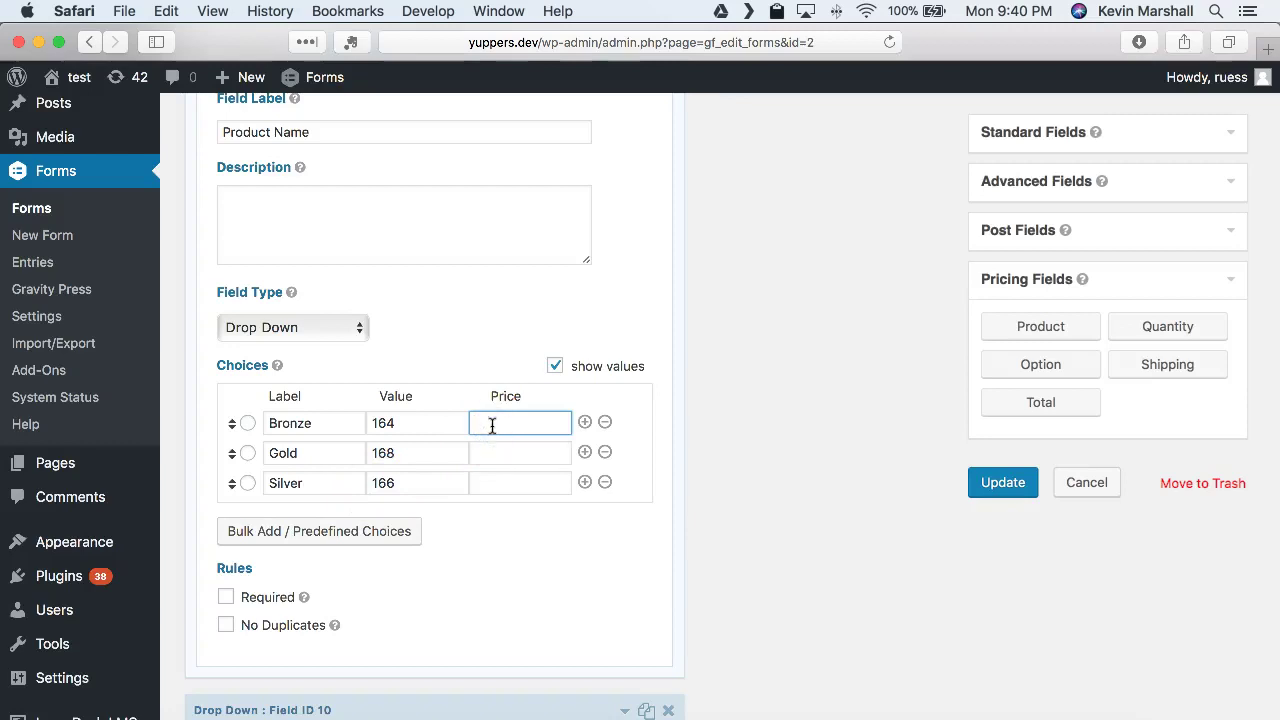
{"action": "type", "text": "10"}
{"action": "key", "text": "Tab"}
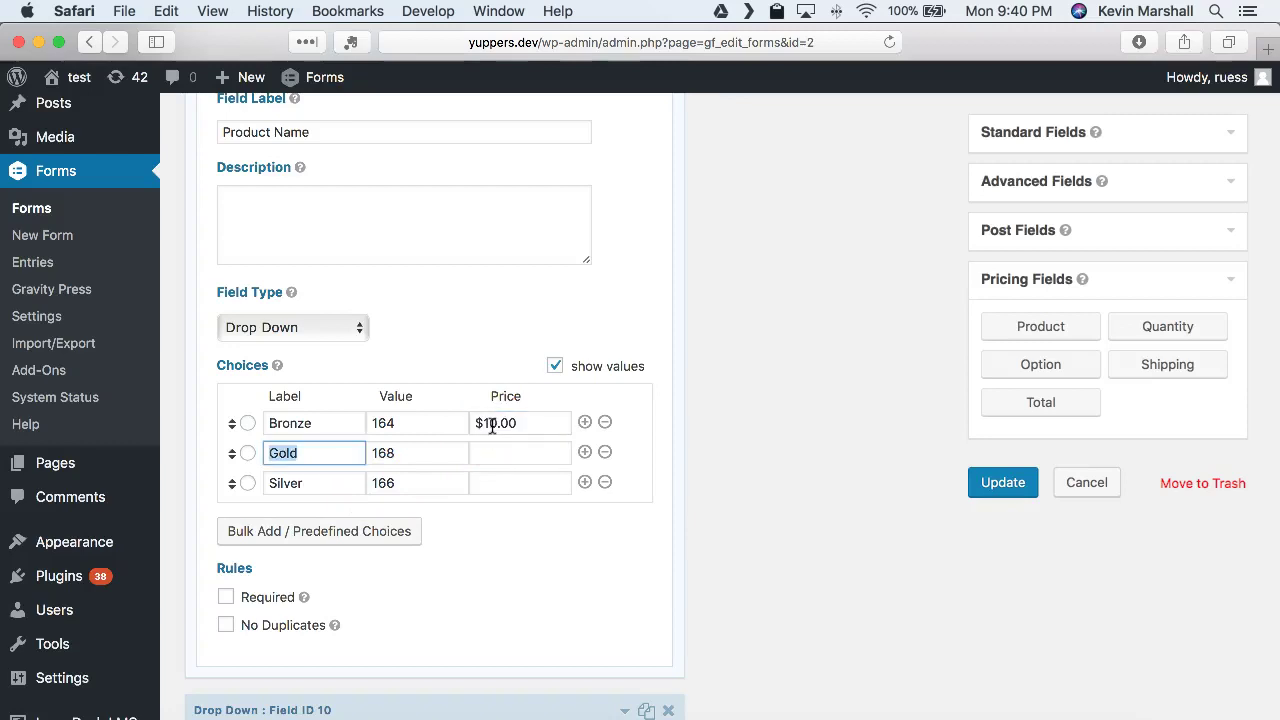
{"action": "key", "text": "Tab"}
{"action": "key", "text": "Tab"}
{"action": "type", "text": "30"}
{"action": "key", "text": "Tab"}
{"action": "key", "text": "Tab"}
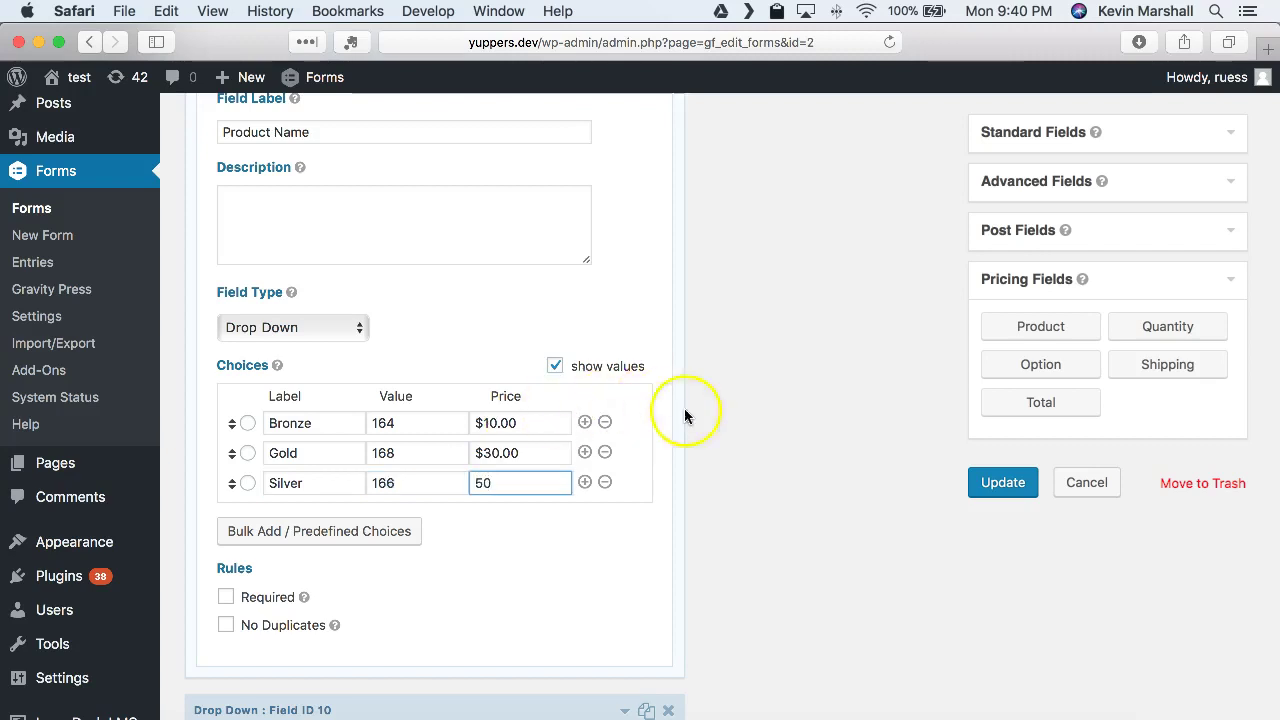
{"action": "scroll", "coordinate": [570, 430], "scroll_direction": "up", "scroll_amount": 2}
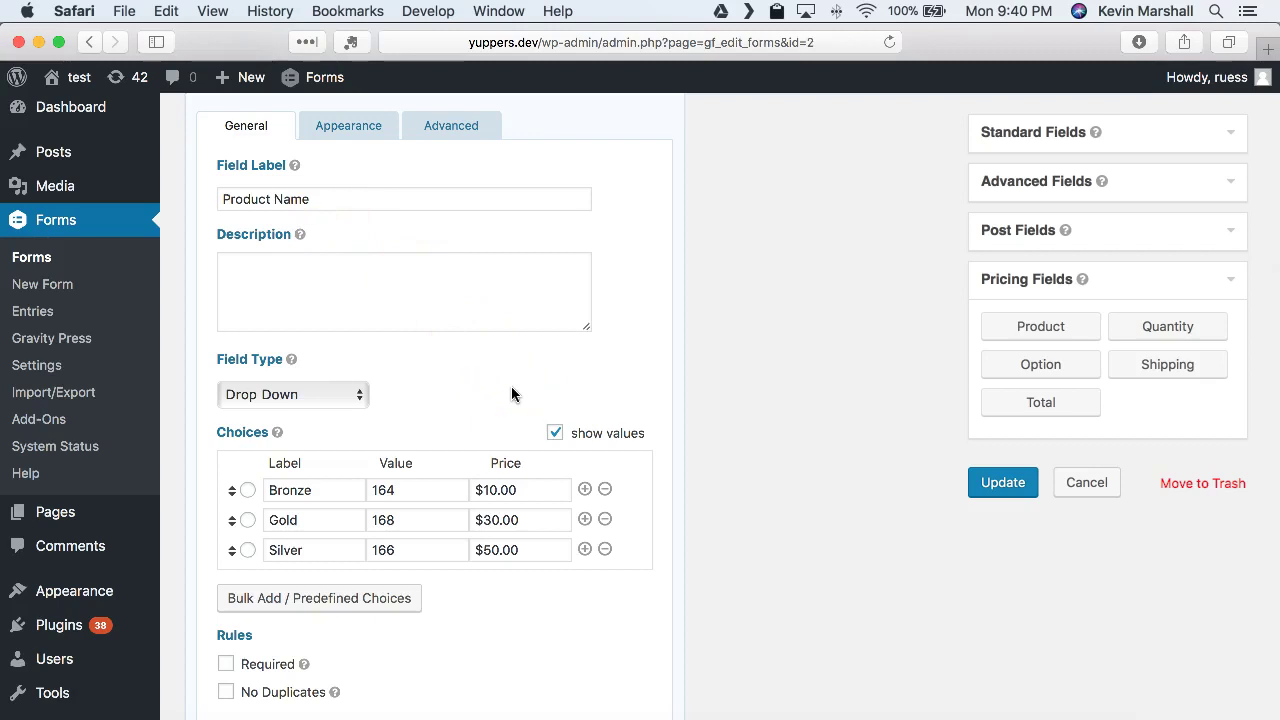
- Review the choice values, prices and available field types, keeping Drop Down as the product field's type
{"action": "left_click", "coordinate": [386, 491]}
{"action": "left_click", "coordinate": [468, 495]}
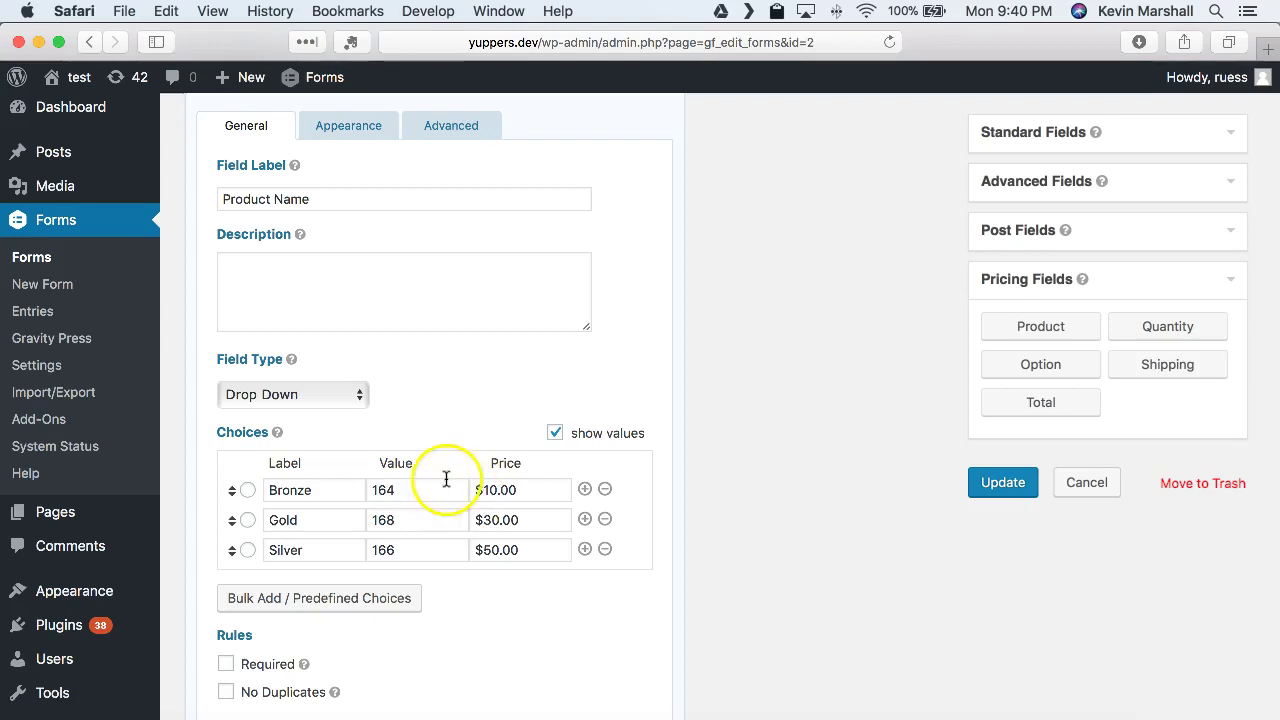
{"action": "scroll", "coordinate": [609, 527], "scroll_direction": "up", "scroll_amount": 1}
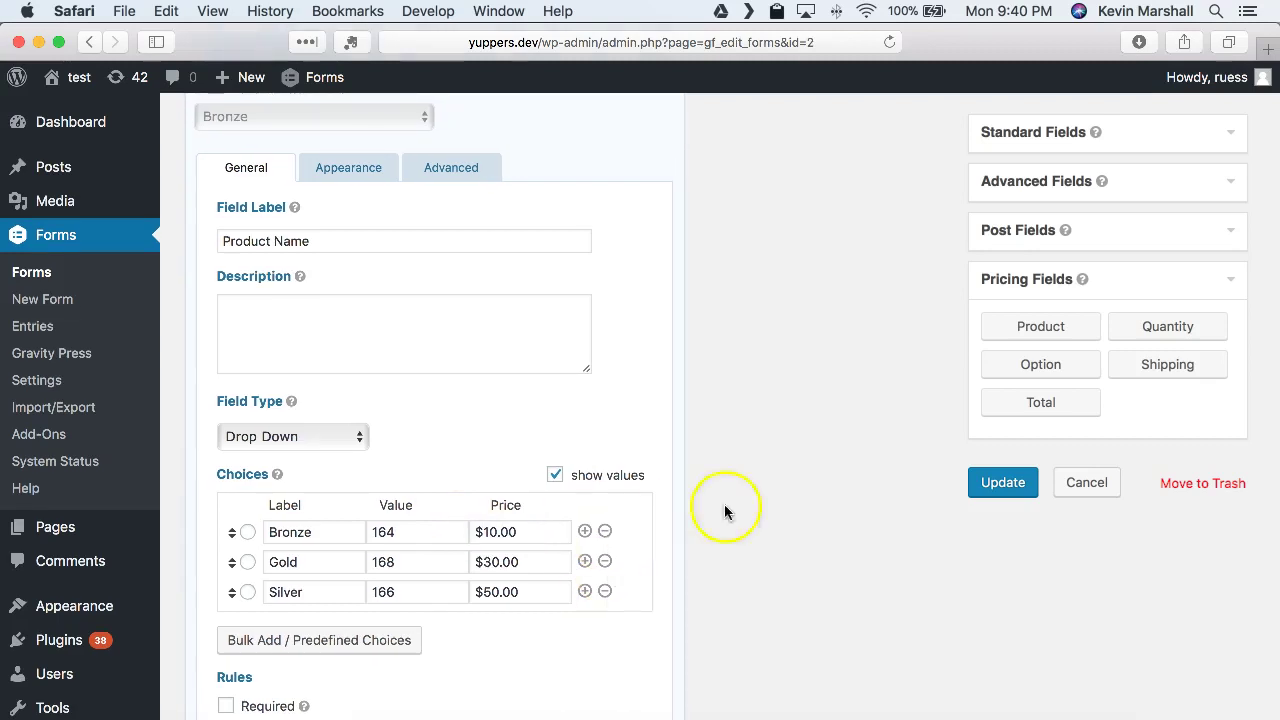
{"action": "left_click", "coordinate": [326, 436]}
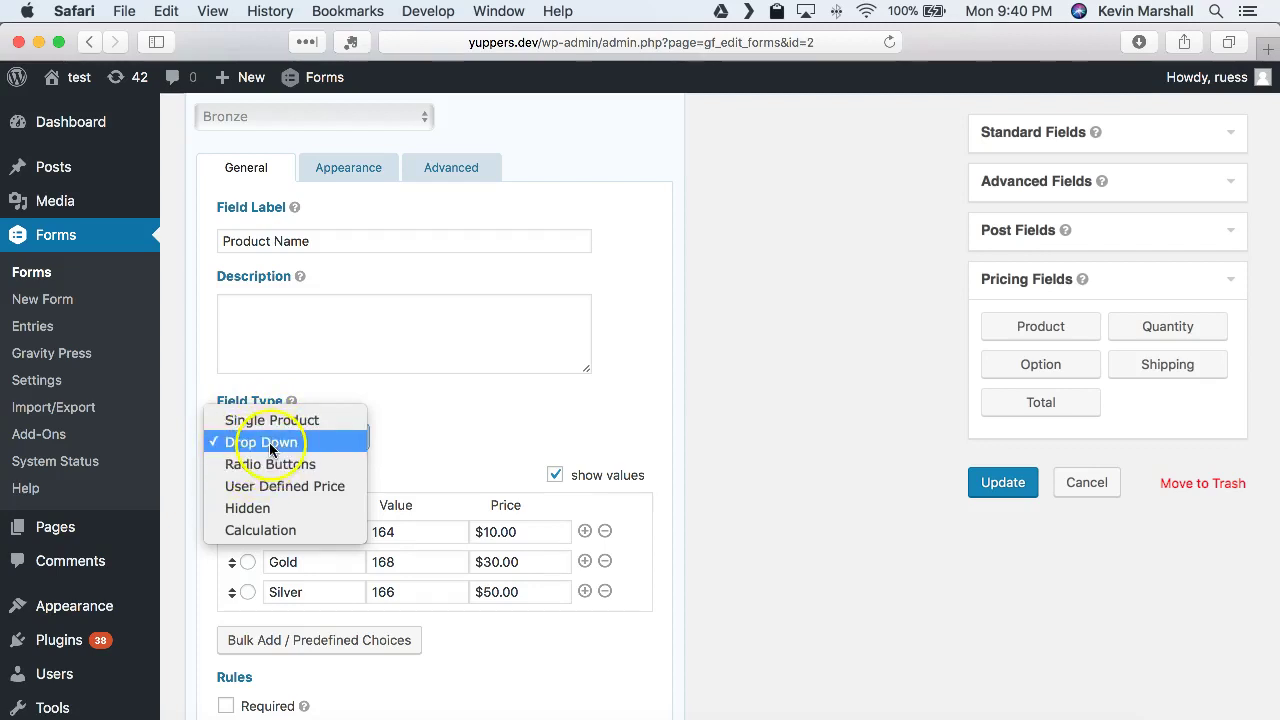
{"action": "left_click", "coordinate": [270, 442]}
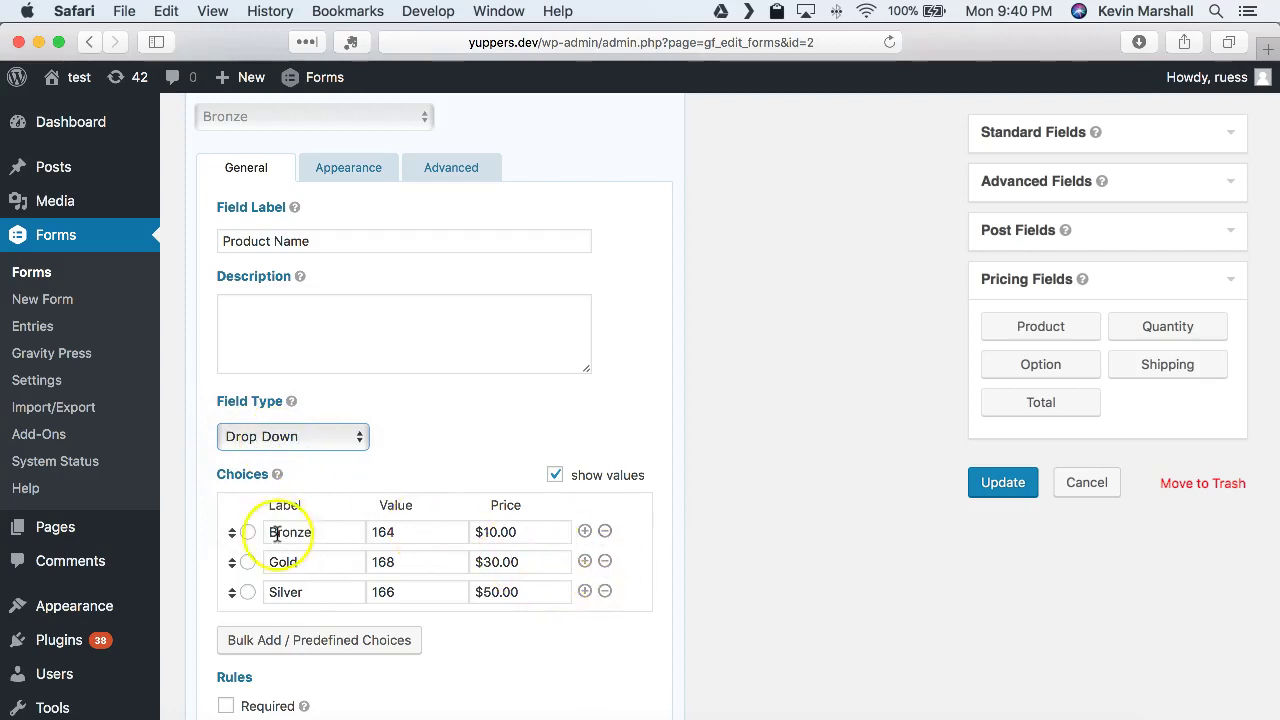
- Remove the Bronze and Silver choices from the product field, keeping only Gold in the drop-down
{"action": "left_click", "coordinate": [605, 532]}
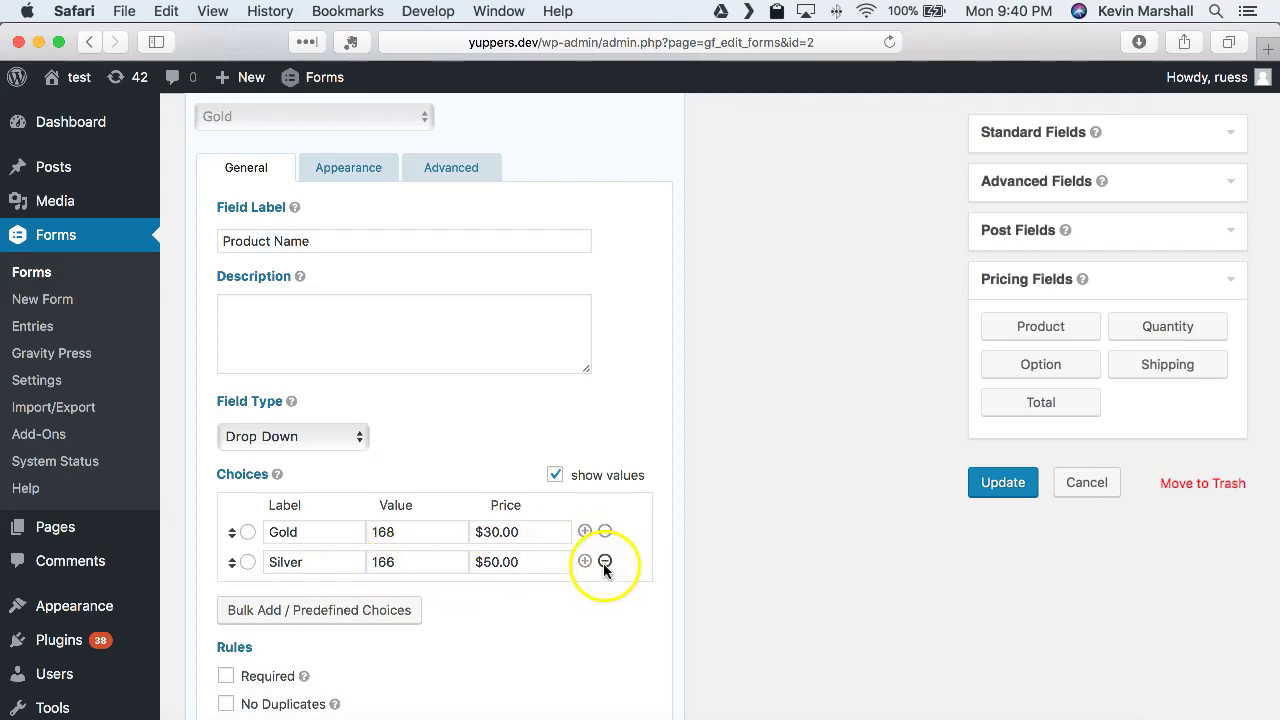
{"action": "left_click", "coordinate": [604, 562]}
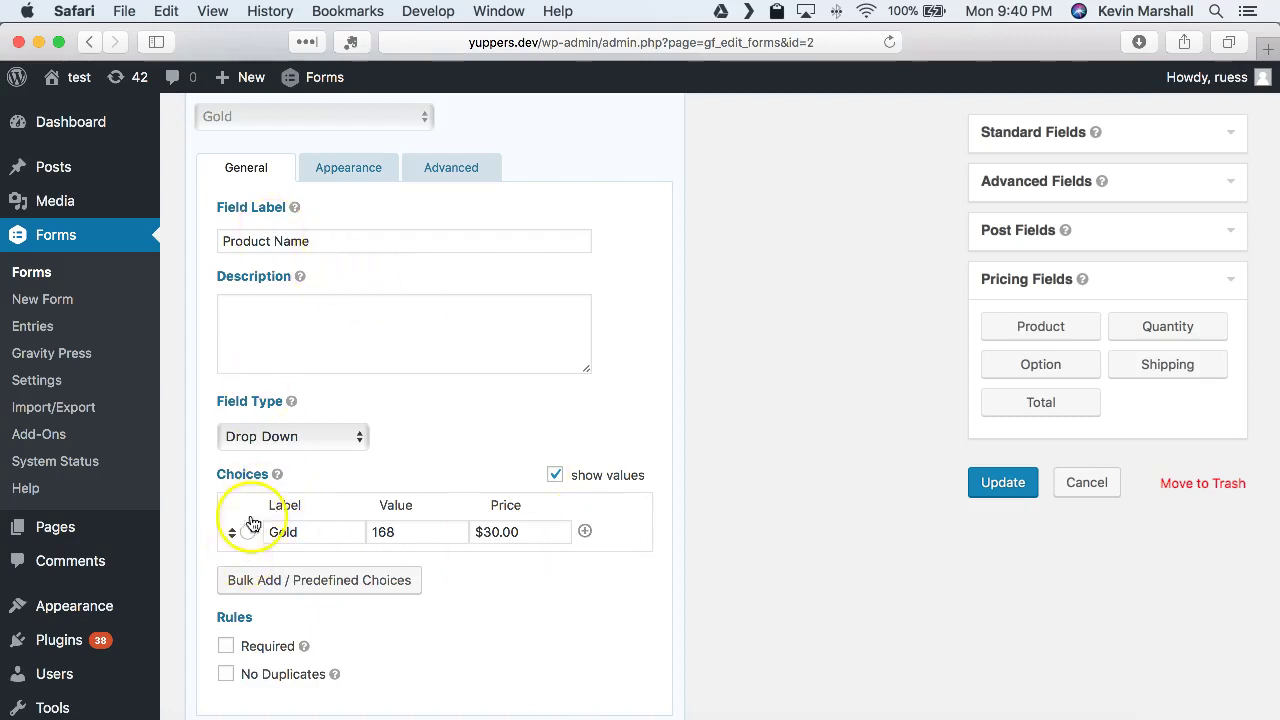
{"action": "left_click", "coordinate": [300, 436]}
{"action": "left_click", "coordinate": [528, 449]}
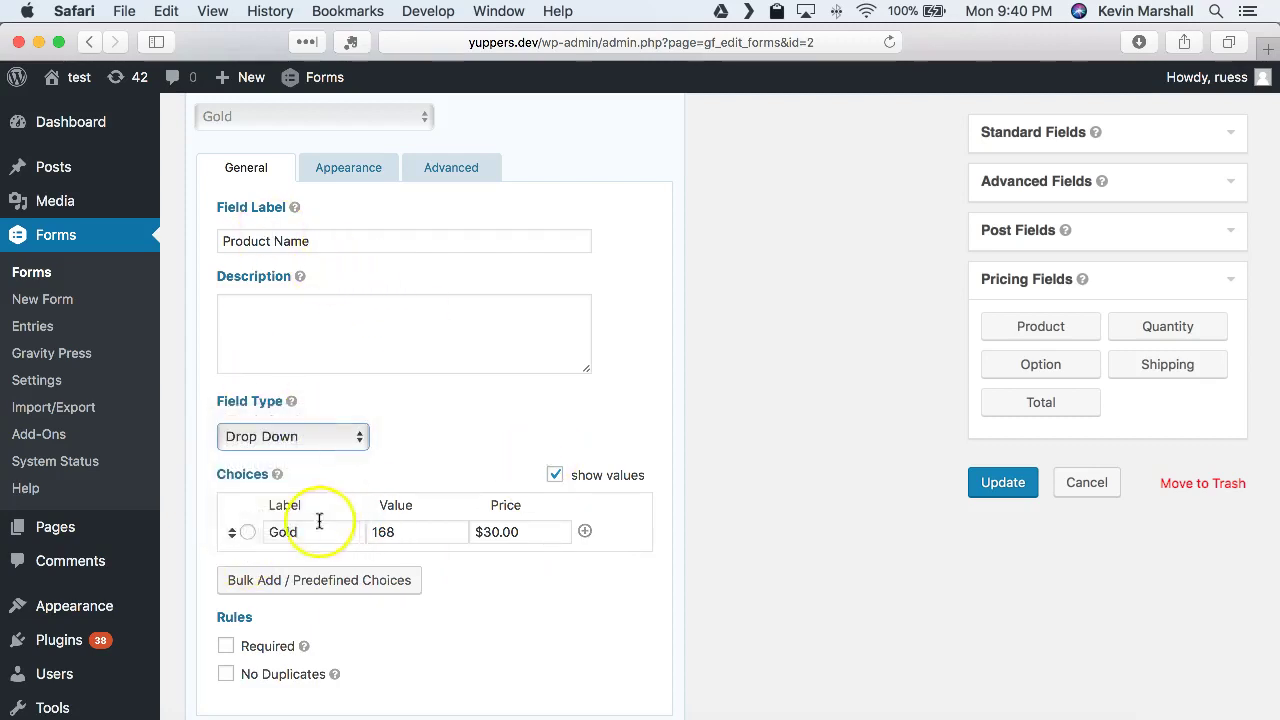
- Make Gold the preselected default choice of the product field
{"action": "left_click", "coordinate": [248, 533]}
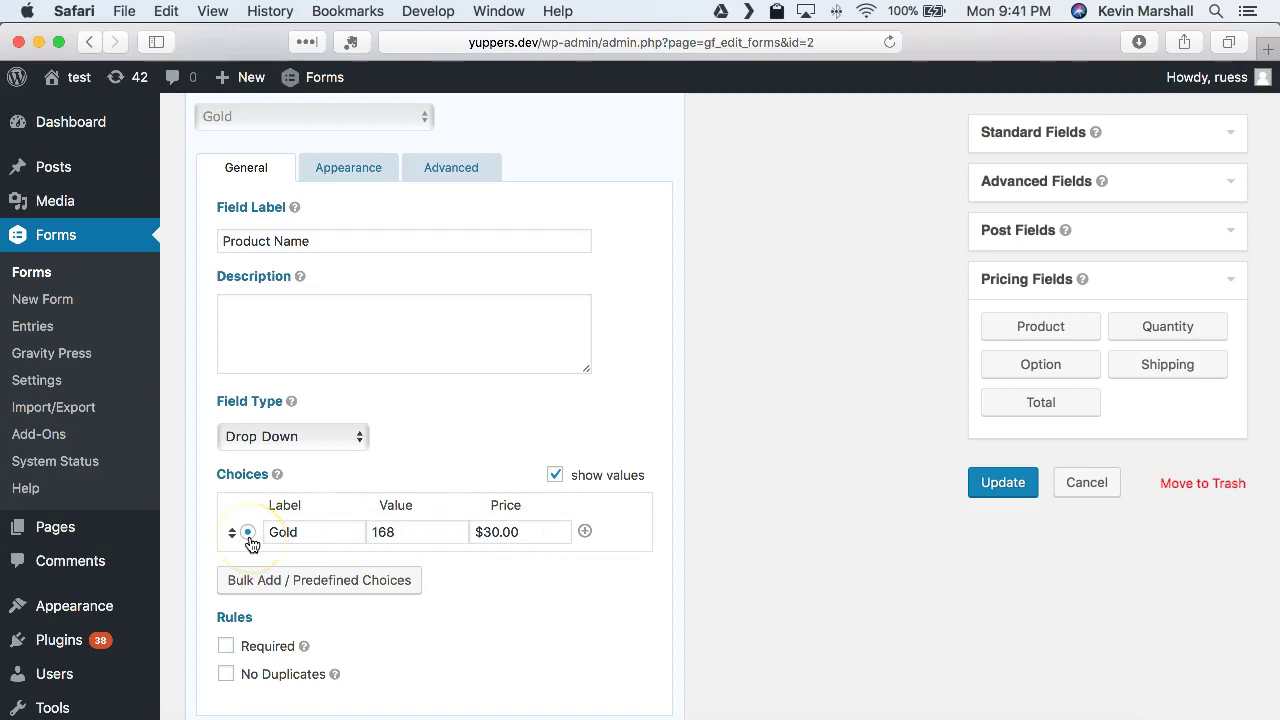
{"action": "left_click", "coordinate": [285, 531]}
{"action": "left_click", "coordinate": [250, 535]}
{"action": "left_click", "coordinate": [364, 532]}
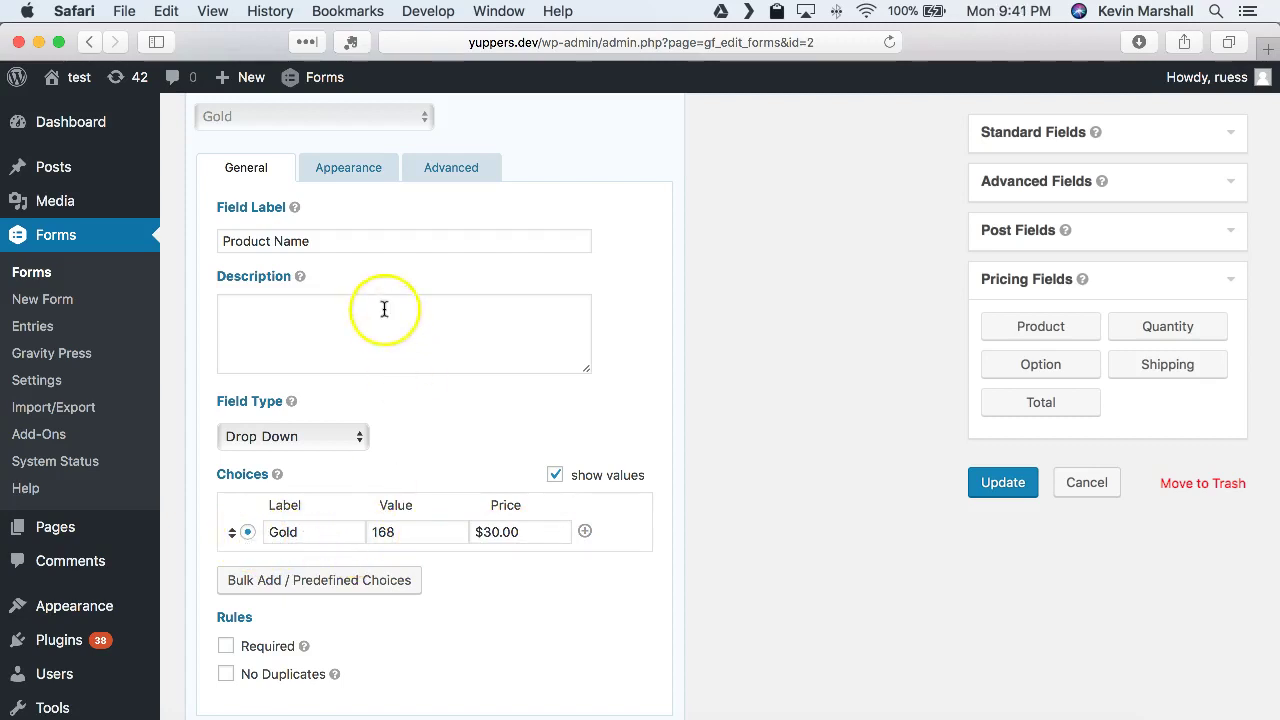
- Rename the product field's label to "Choose Level" and update the form
{"action": "left_click_drag", "start_coordinate": [331, 240], "coordinate": [228, 228]}
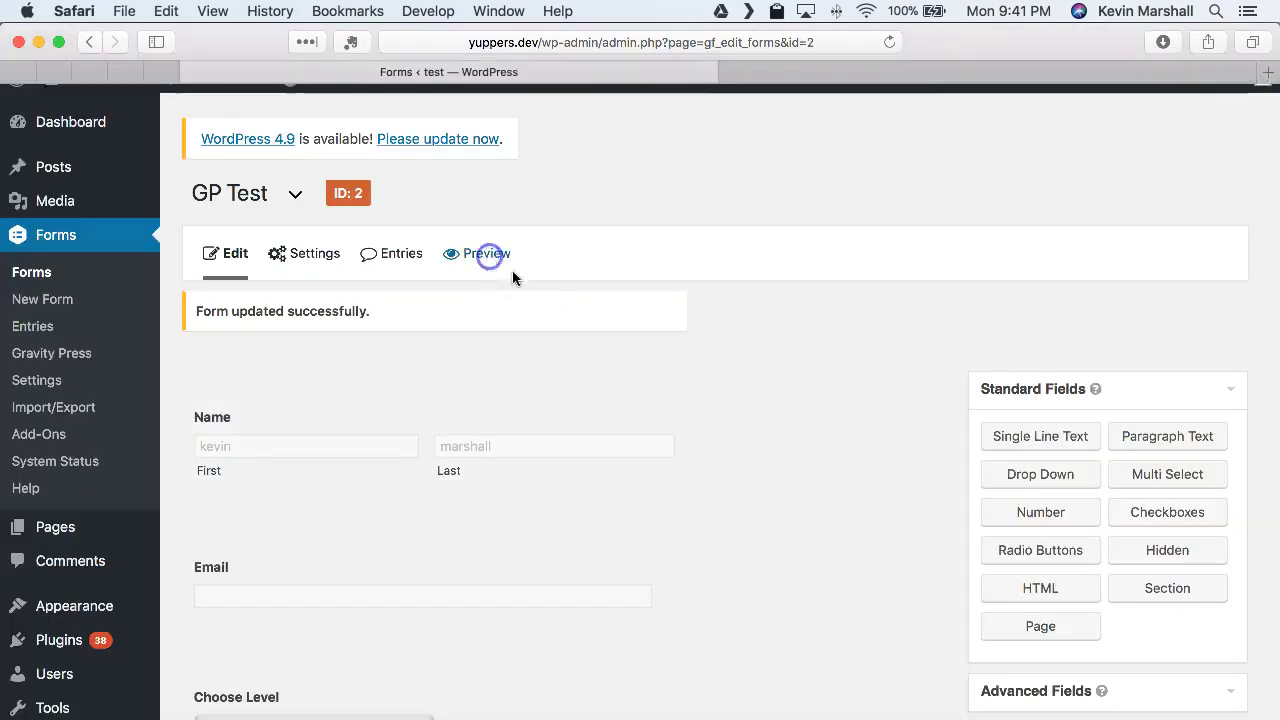
- Preview the form to check the Choose Level drop-down, and return to the form editor
{"action": "scroll", "coordinate": [635, 502], "scroll_direction": "down", "scroll_amount": 4}
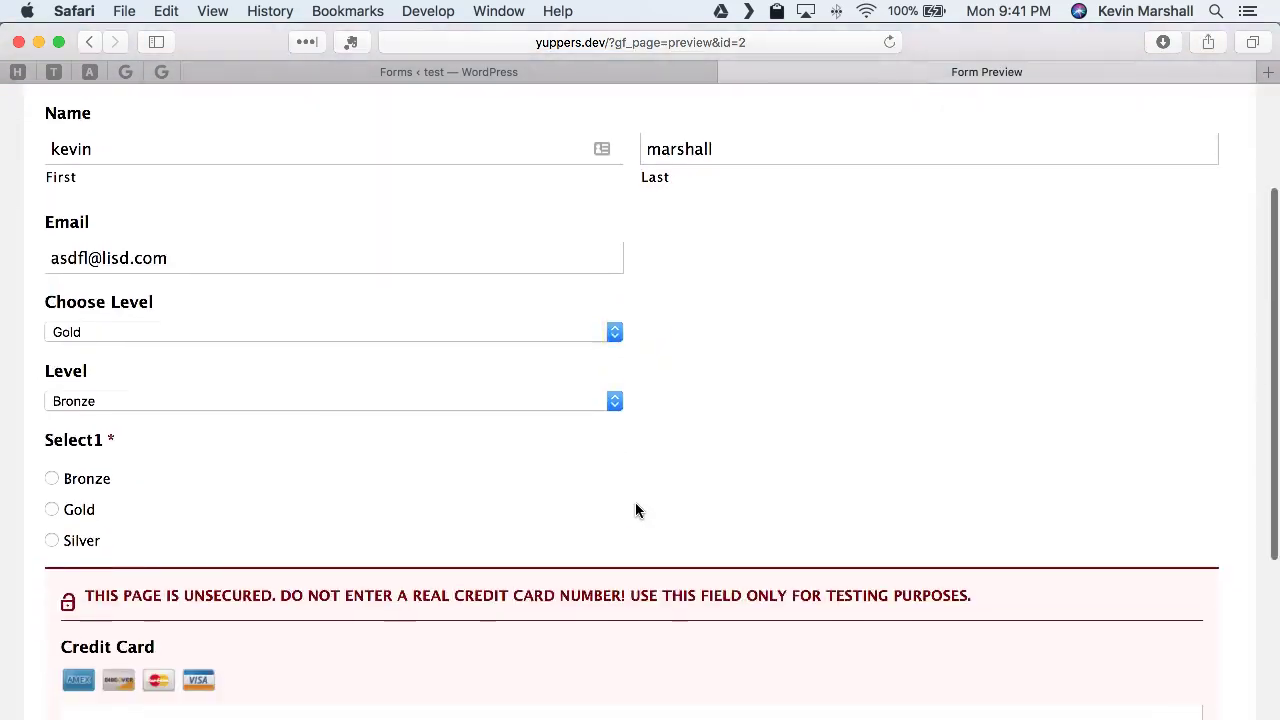
{"action": "scroll", "coordinate": [635, 502], "scroll_direction": "up", "scroll_amount": 2}
{"action": "scroll", "coordinate": [635, 502], "scroll_direction": "down", "scroll_amount": 2}
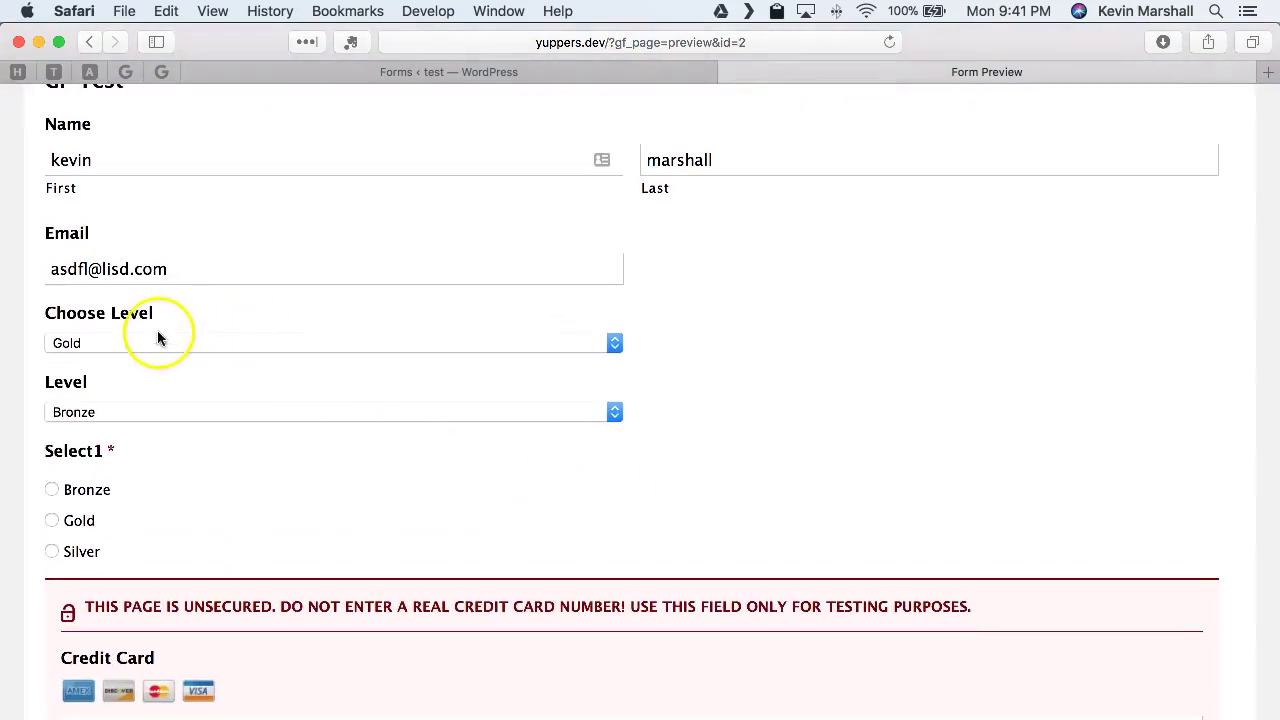
{"action": "left_click_drag", "start_coordinate": [163, 312], "coordinate": [31, 306]}
{"action": "left_click", "coordinate": [650, 72]}
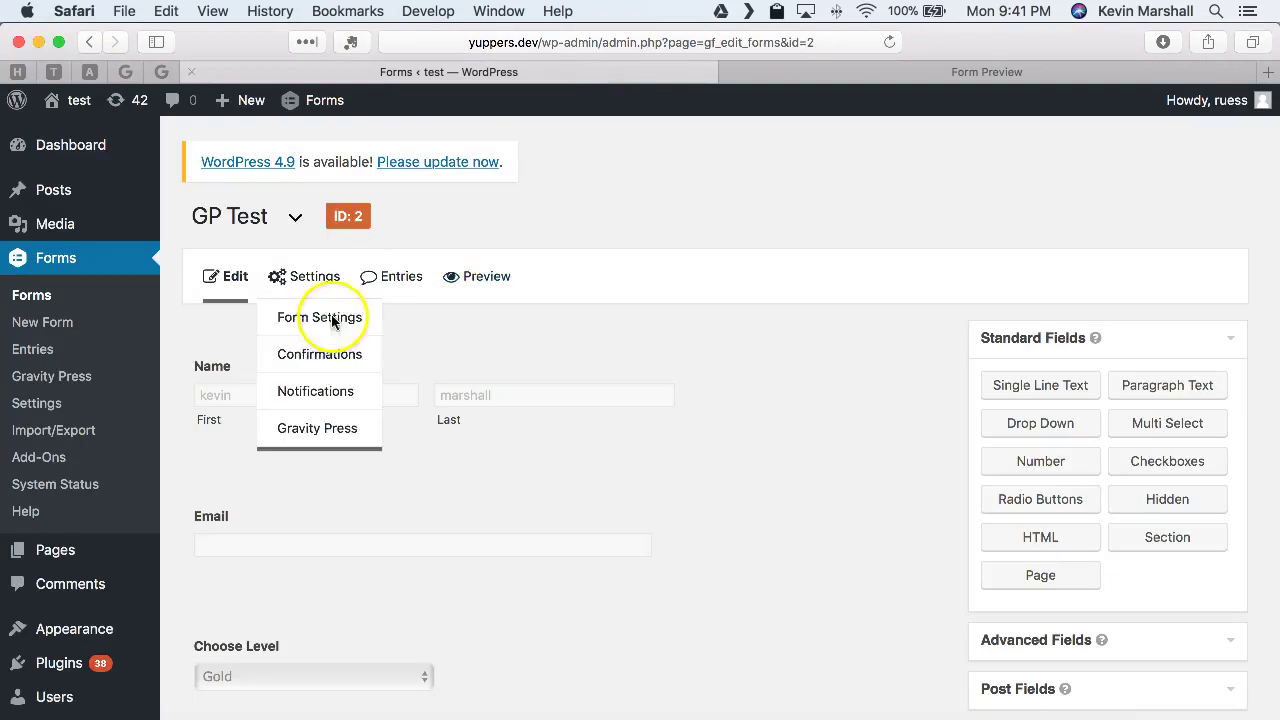
{"action": "scroll", "coordinate": [334, 470], "scroll_direction": "down", "scroll_amount": 5}
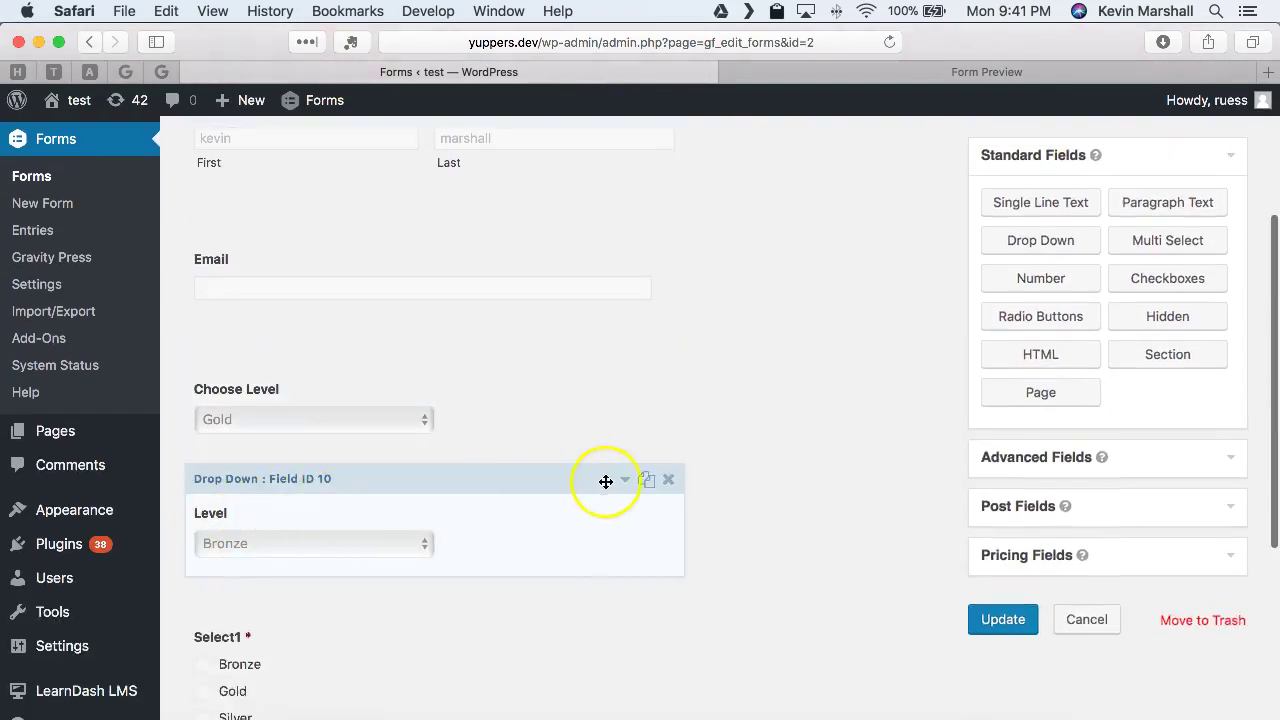
- Delete the Level drop-down field and the Select1 product field, keeping the Choose Level field, and update the form
{"action": "left_click", "coordinate": [668, 479]}
{"action": "left_click", "coordinate": [822, 503]}
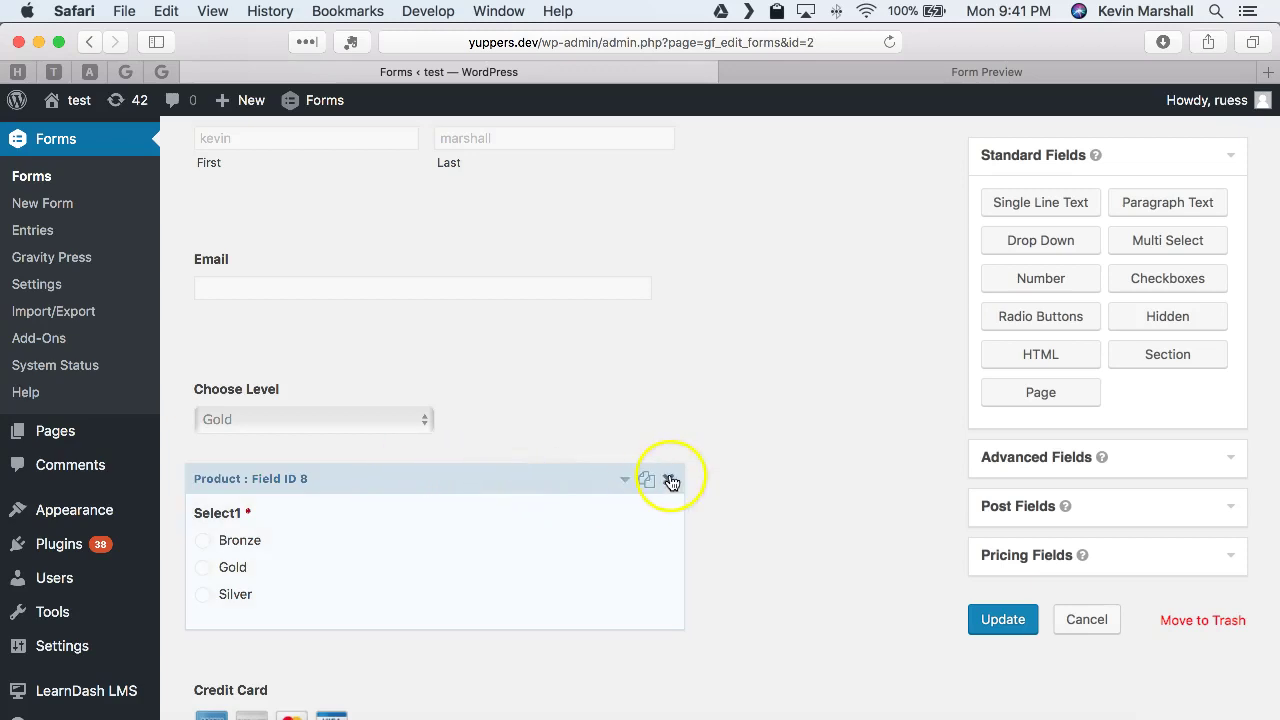
{"action": "left_click", "coordinate": [669, 480]}
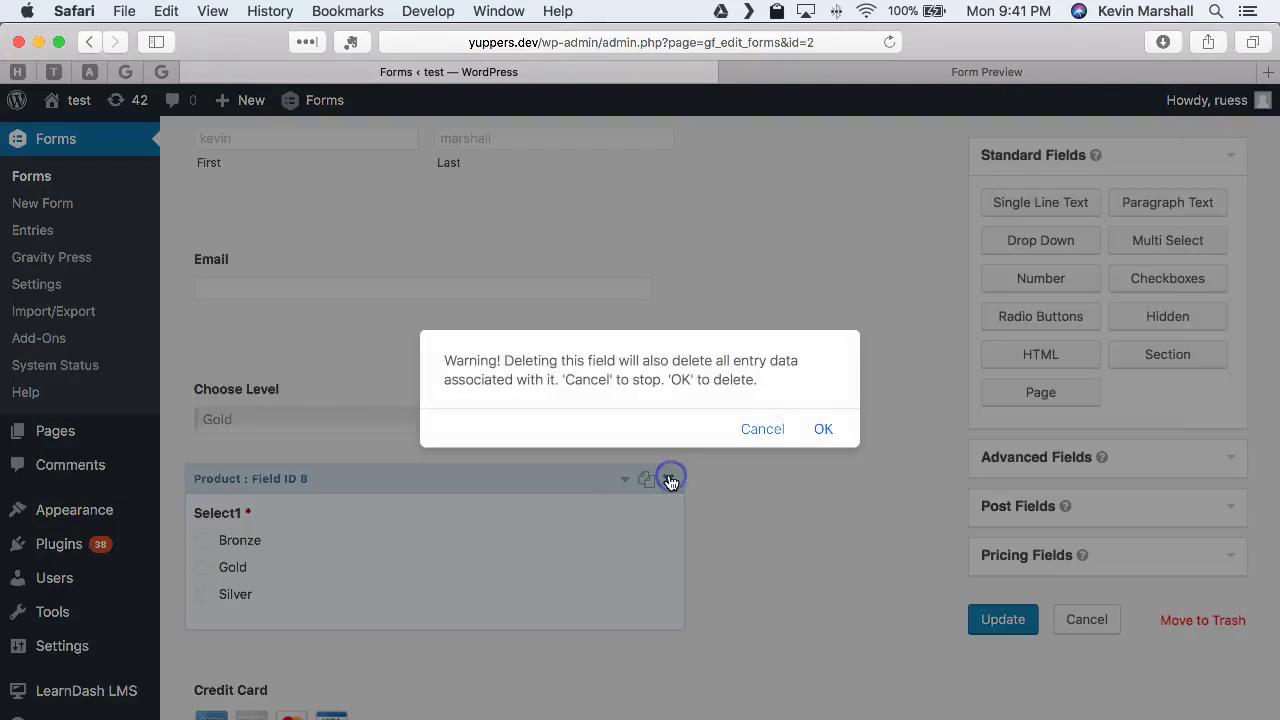
{"action": "left_click", "coordinate": [772, 433]}
{"action": "left_click", "coordinate": [366, 388]}
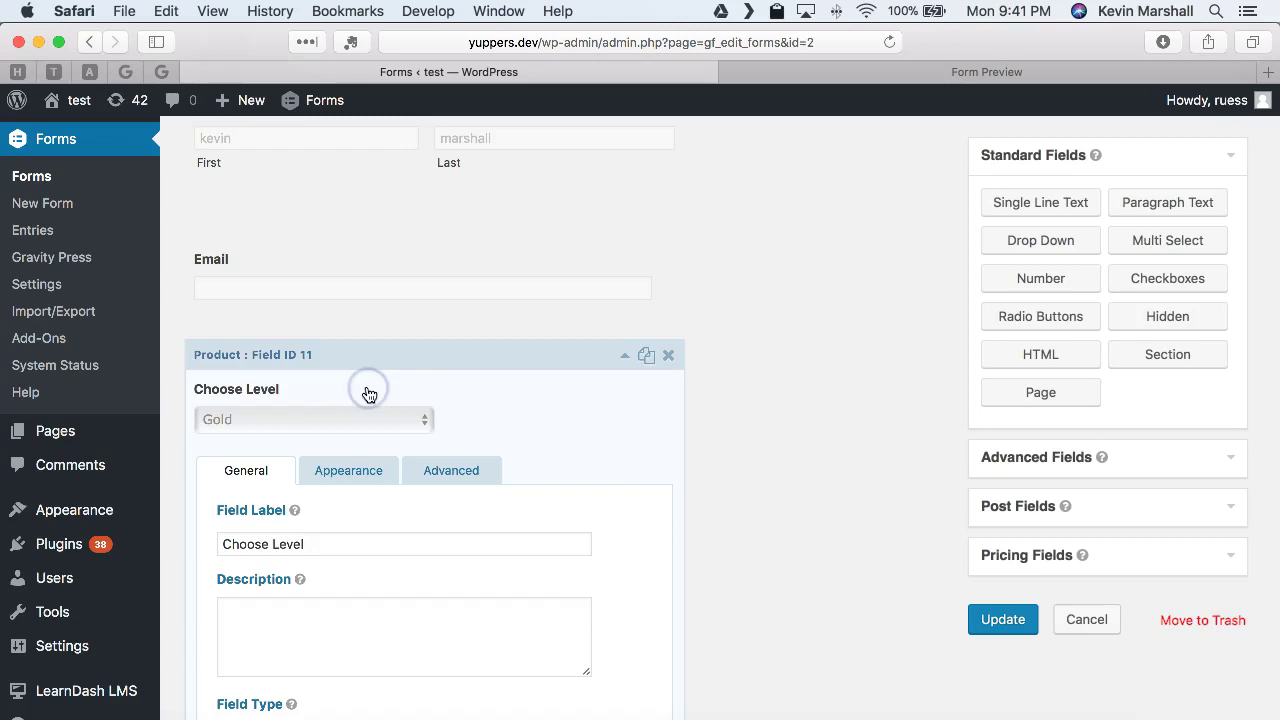
{"action": "left_click", "coordinate": [376, 410]}
{"action": "left_click", "coordinate": [668, 267]}
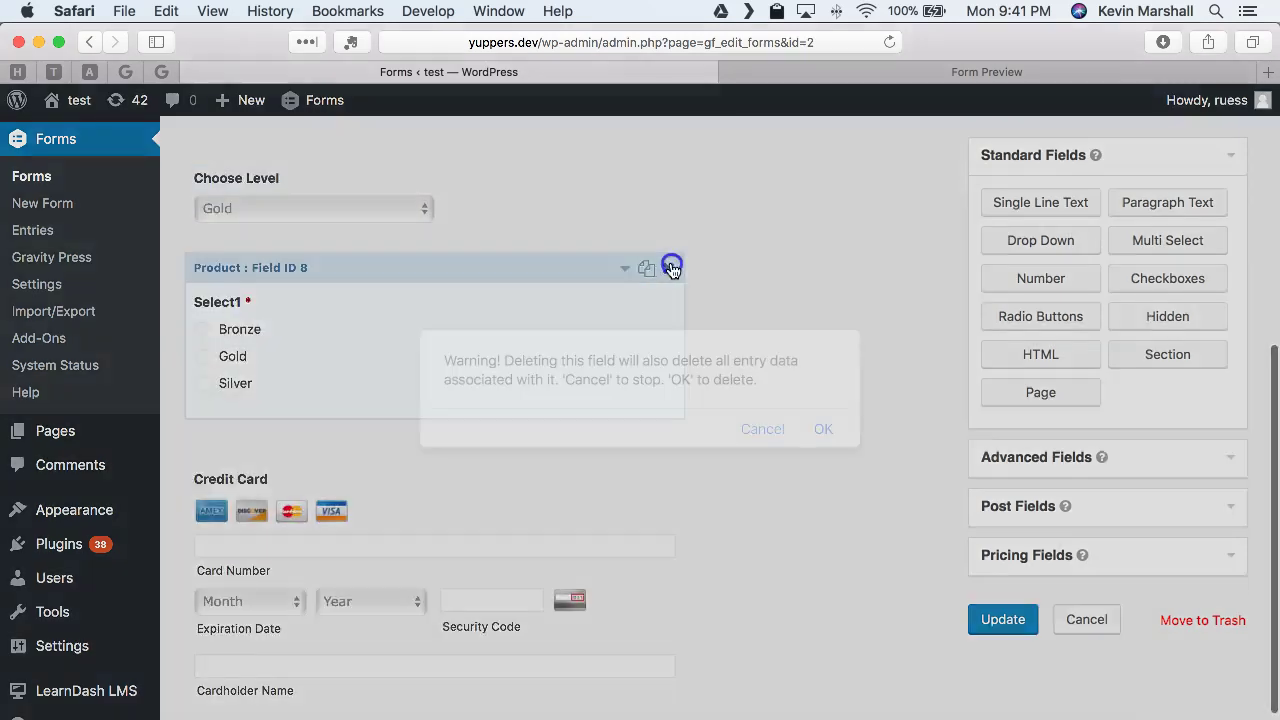
{"action": "left_click", "coordinate": [824, 428]}
{"action": "left_click", "coordinate": [1004, 618]}
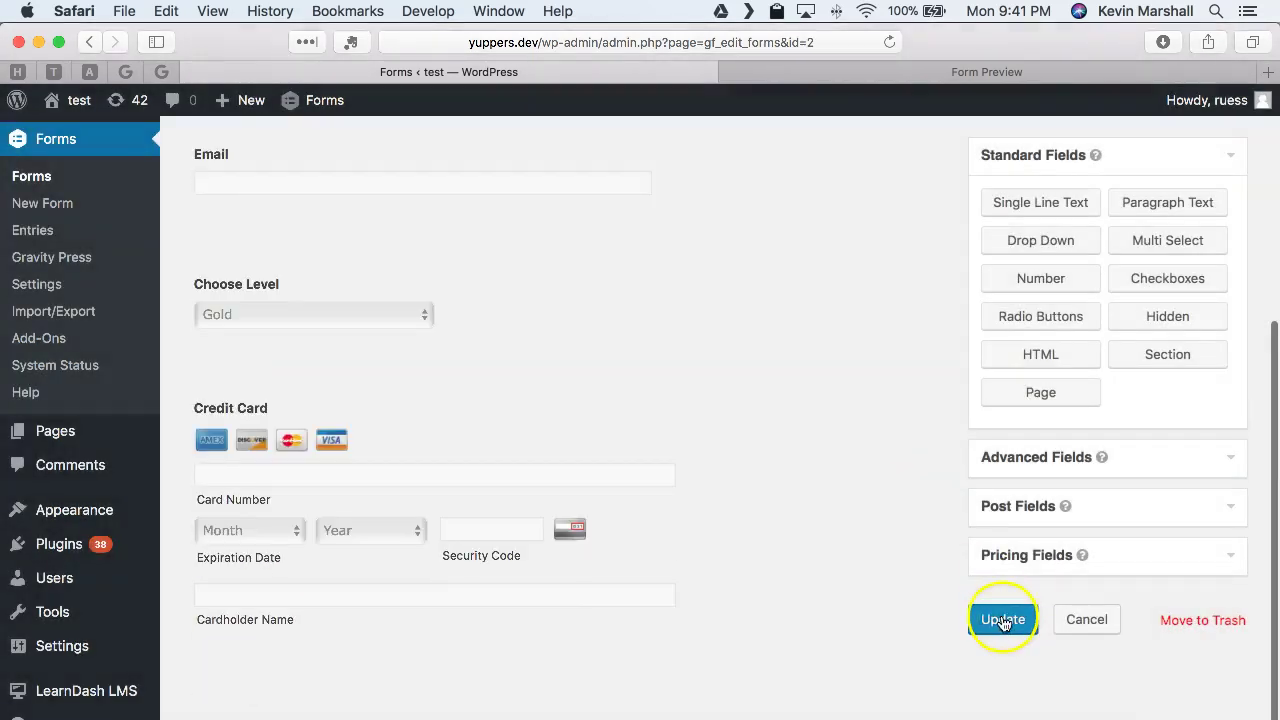
- Preview the form, check the options of the Choose Level drop-down and the credit card section, and return to the form editor
{"action": "left_click", "coordinate": [821, 68]}
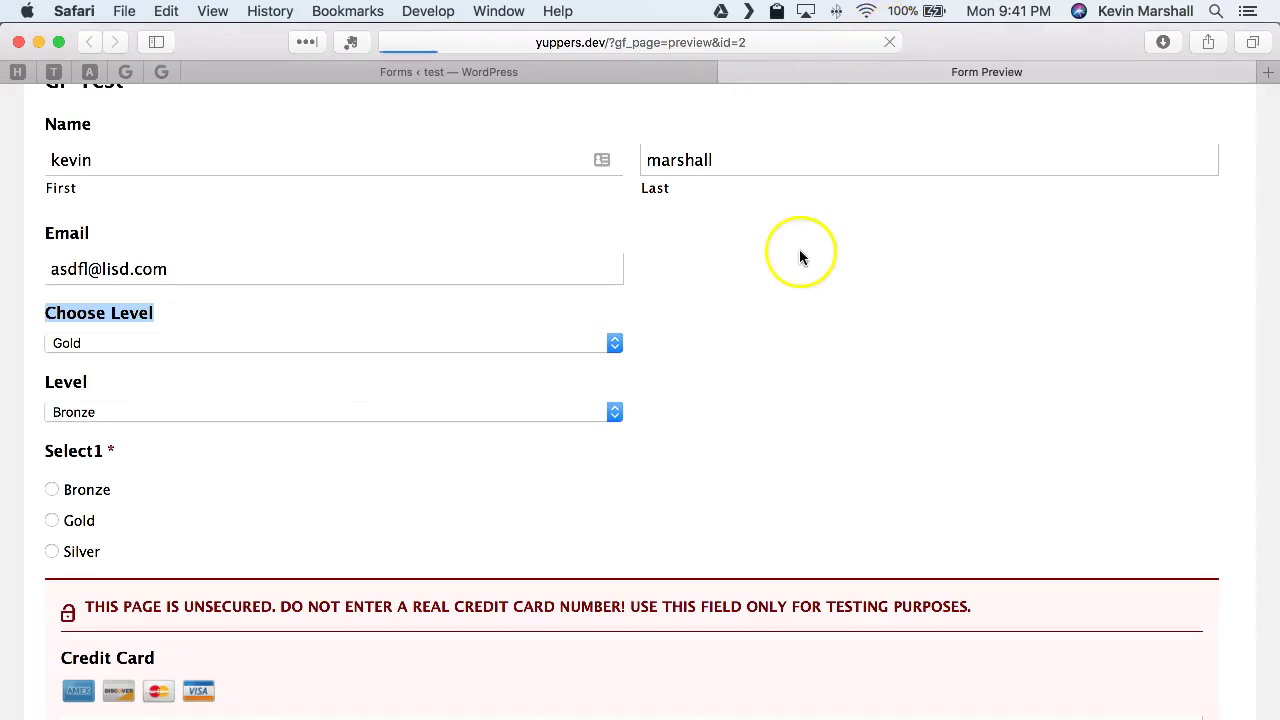
{"action": "scroll", "coordinate": [443, 337], "scroll_direction": "up", "scroll_amount": 2}
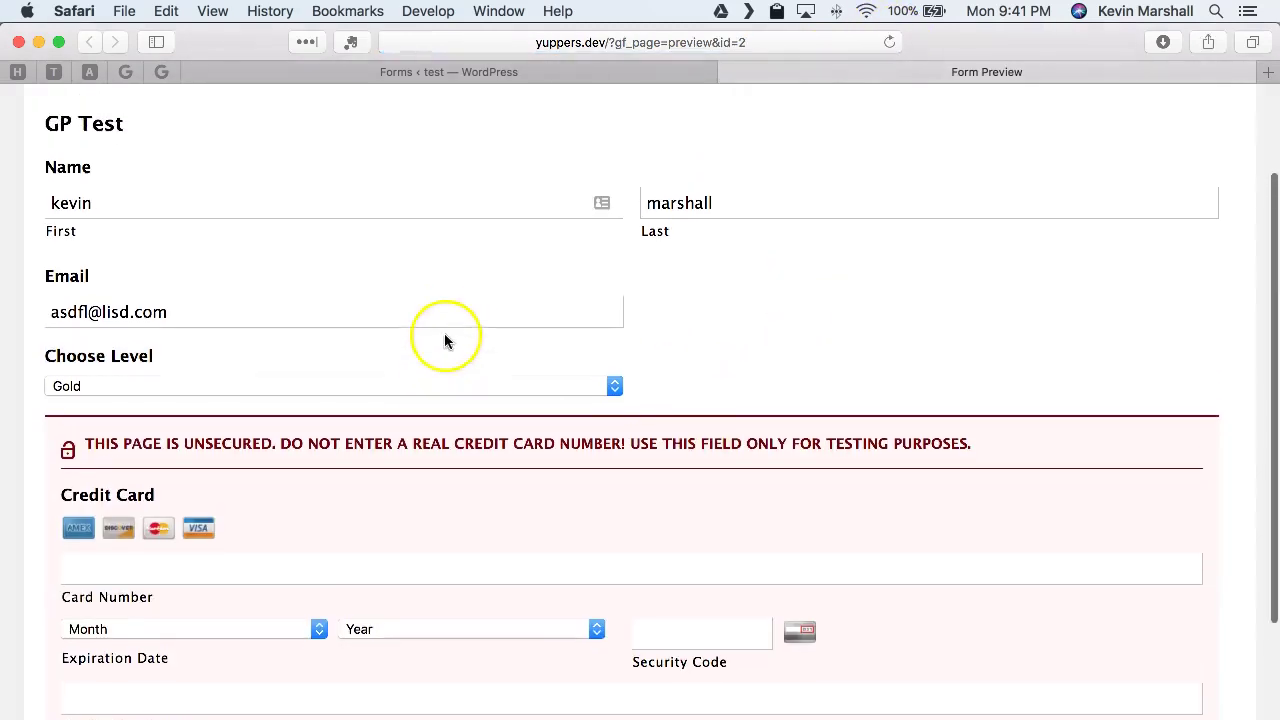
{"action": "left_click", "coordinate": [389, 413]}
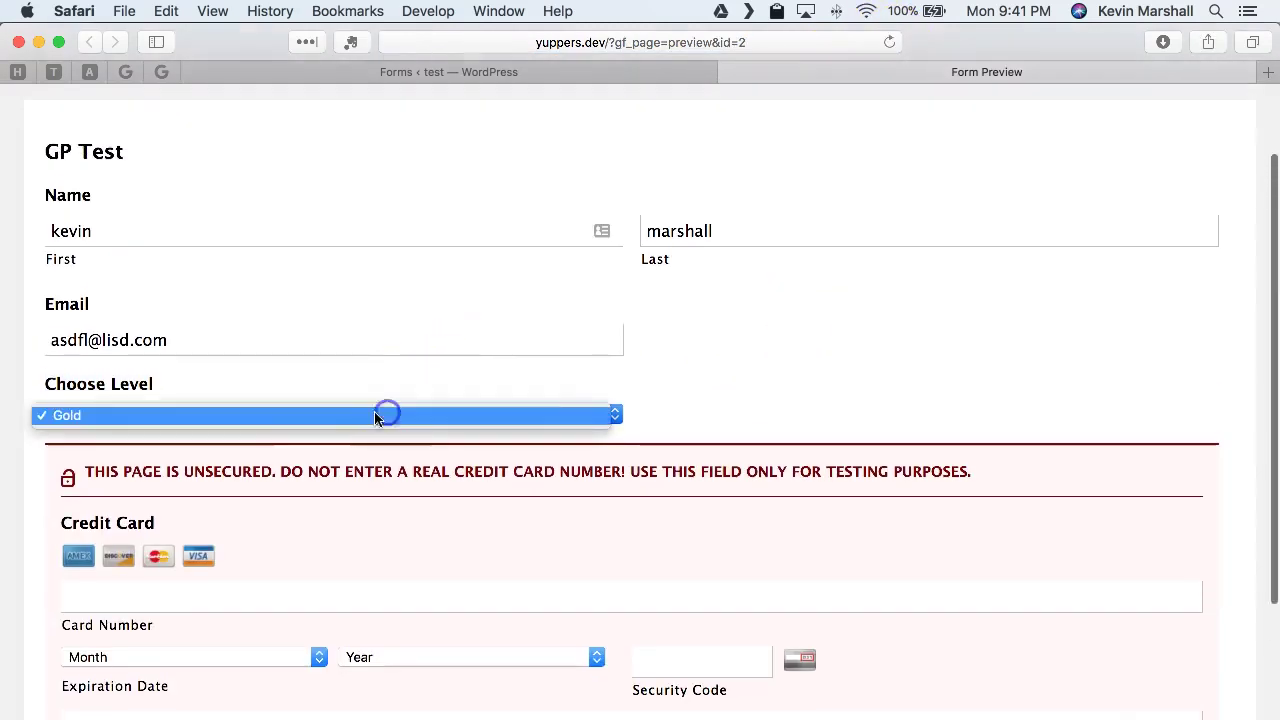
{"action": "left_click", "coordinate": [206, 417]}
{"action": "scroll", "coordinate": [655, 430], "scroll_direction": "down", "scroll_amount": 3}
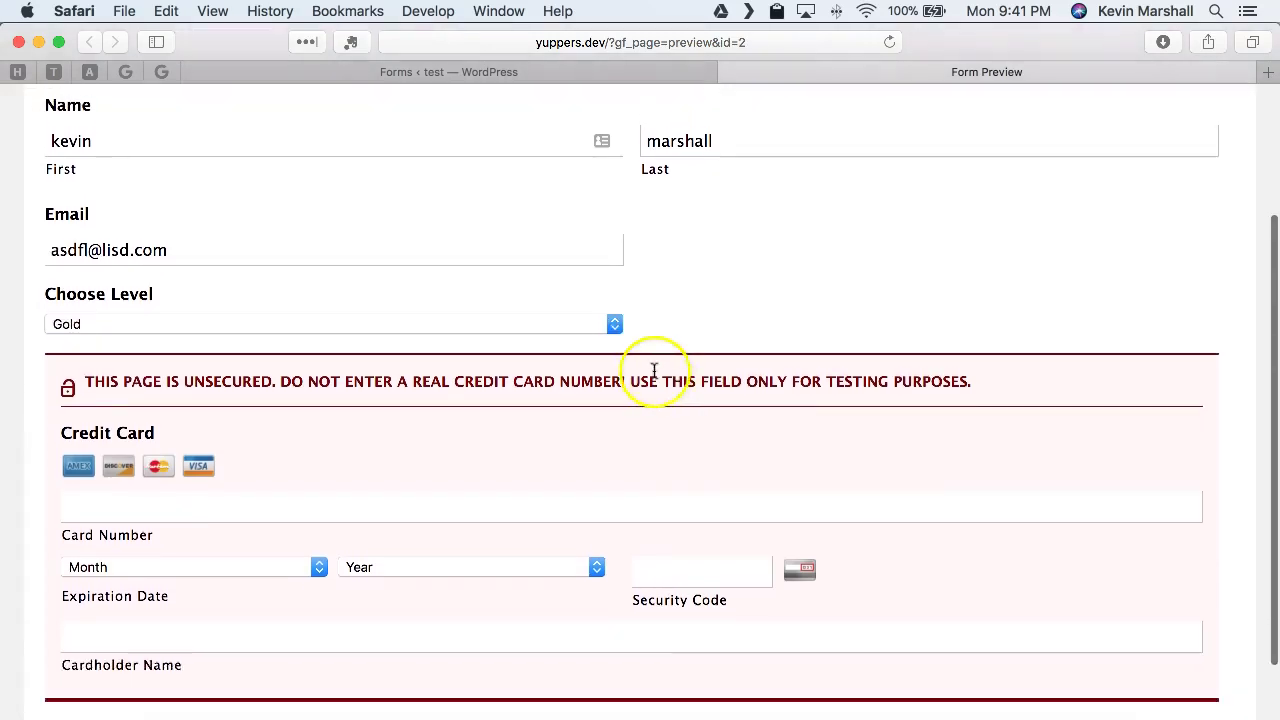
{"action": "scroll", "coordinate": [630, 368], "scroll_direction": "up", "scroll_amount": 2}
{"action": "scroll", "coordinate": [320, 263], "scroll_direction": "down", "scroll_amount": 5}
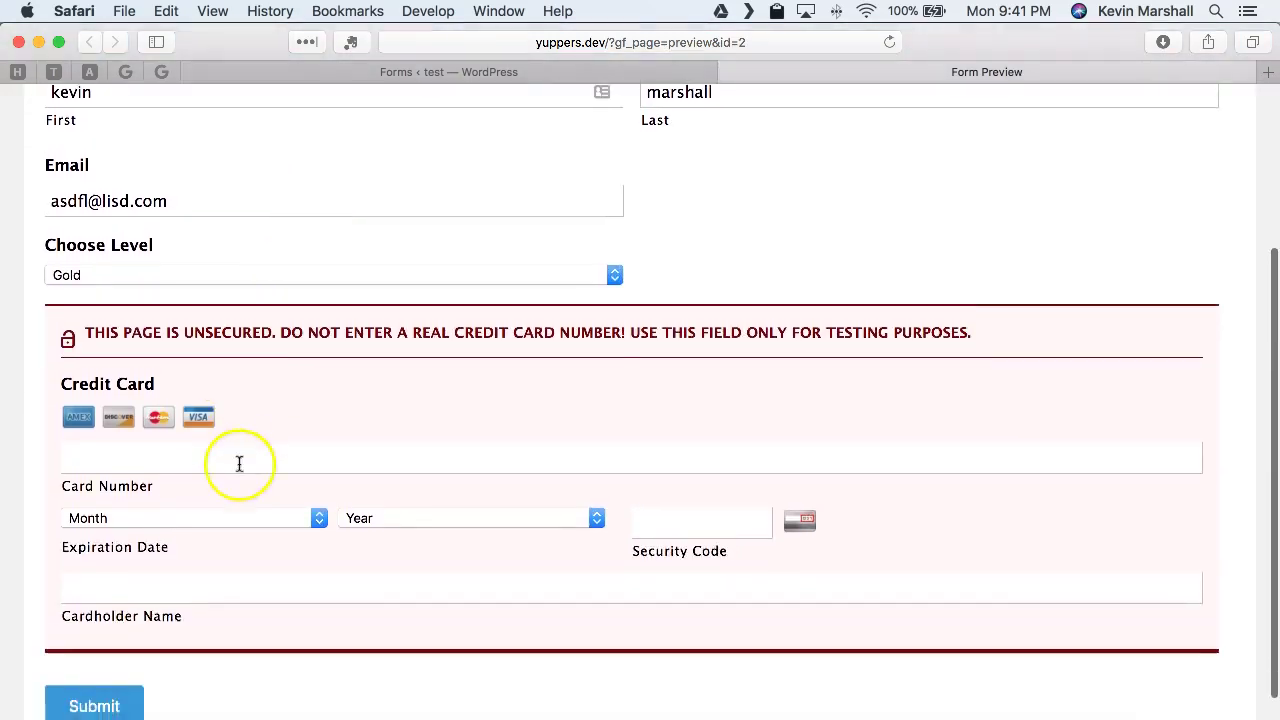
{"action": "scroll", "coordinate": [366, 323], "scroll_direction": "up", "scroll_amount": 5}
{"action": "left_click", "coordinate": [528, 72]}
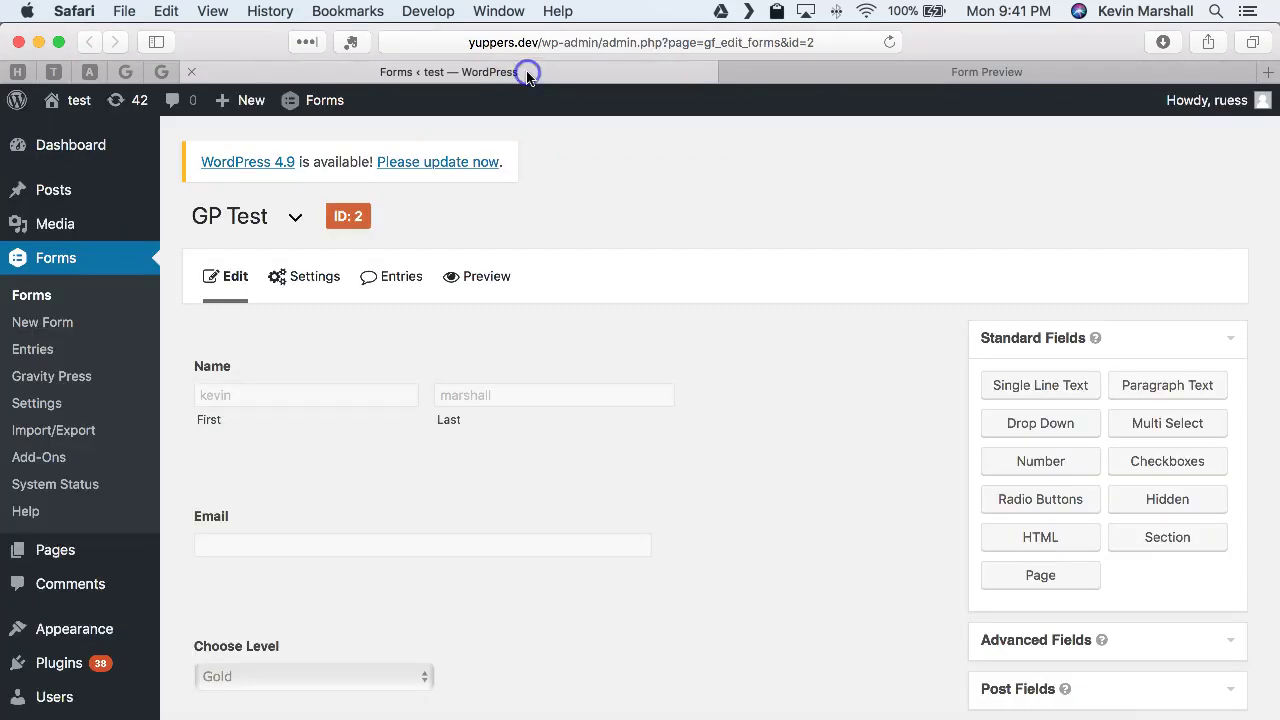
- Set the Choose Level field's type to Radio Buttons, update the form, and check the change in the preview
{"action": "scroll", "coordinate": [538, 402], "scroll_direction": "down", "scroll_amount": 2}
{"action": "scroll", "coordinate": [538, 398], "scroll_direction": "down", "scroll_amount": 5}
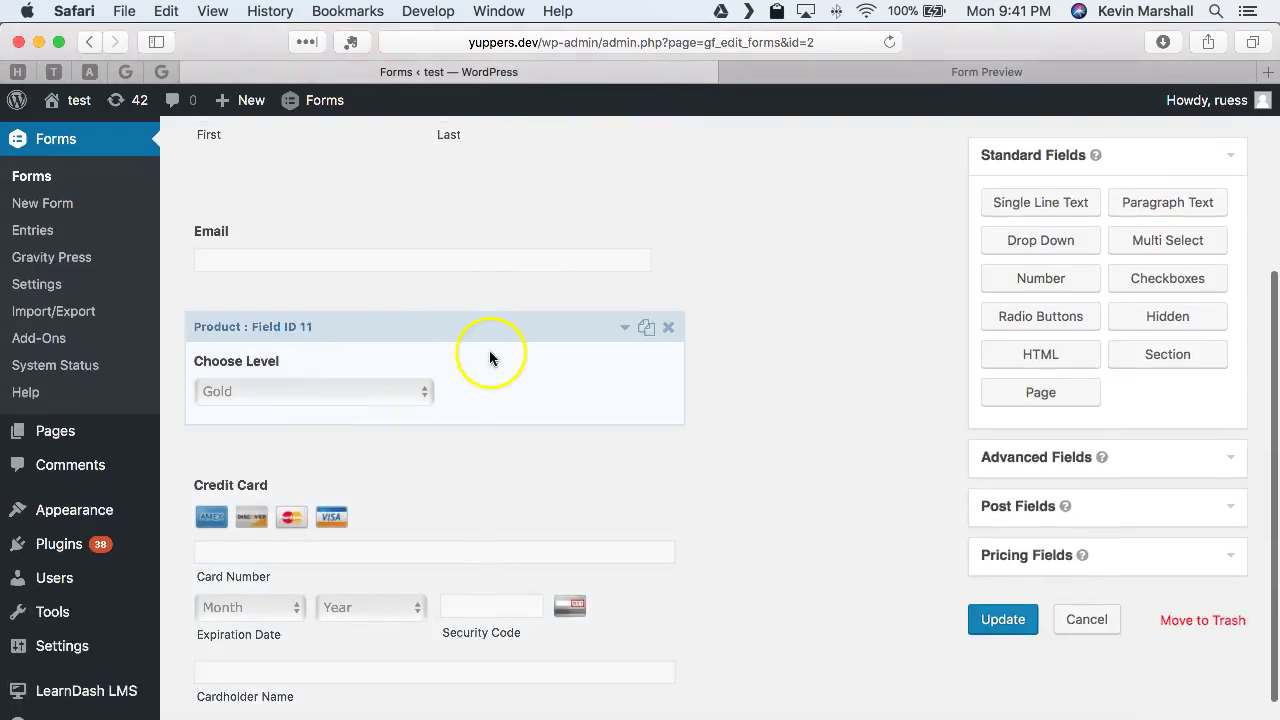
{"action": "left_click", "coordinate": [489, 352]}
{"action": "scroll", "coordinate": [371, 457], "scroll_direction": "down", "scroll_amount": 3}
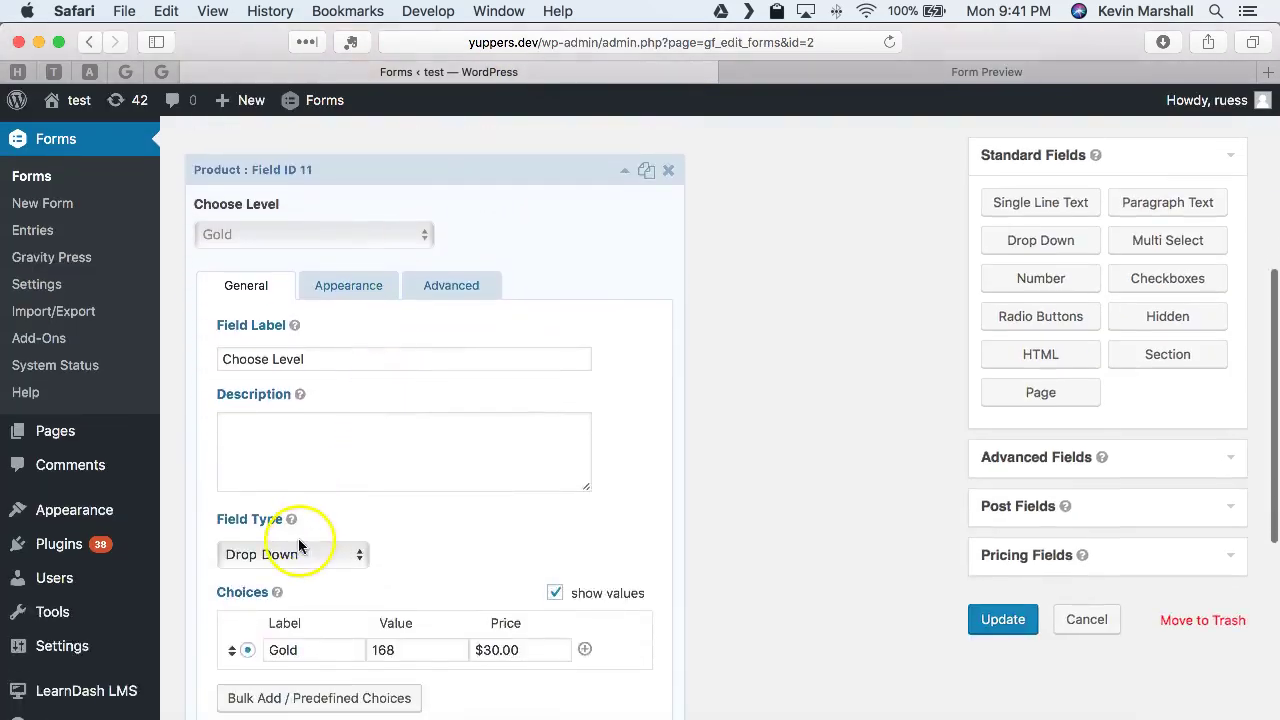
{"action": "left_click", "coordinate": [298, 546]}
{"action": "left_click", "coordinate": [250, 557]}
{"action": "left_click", "coordinate": [586, 557]}
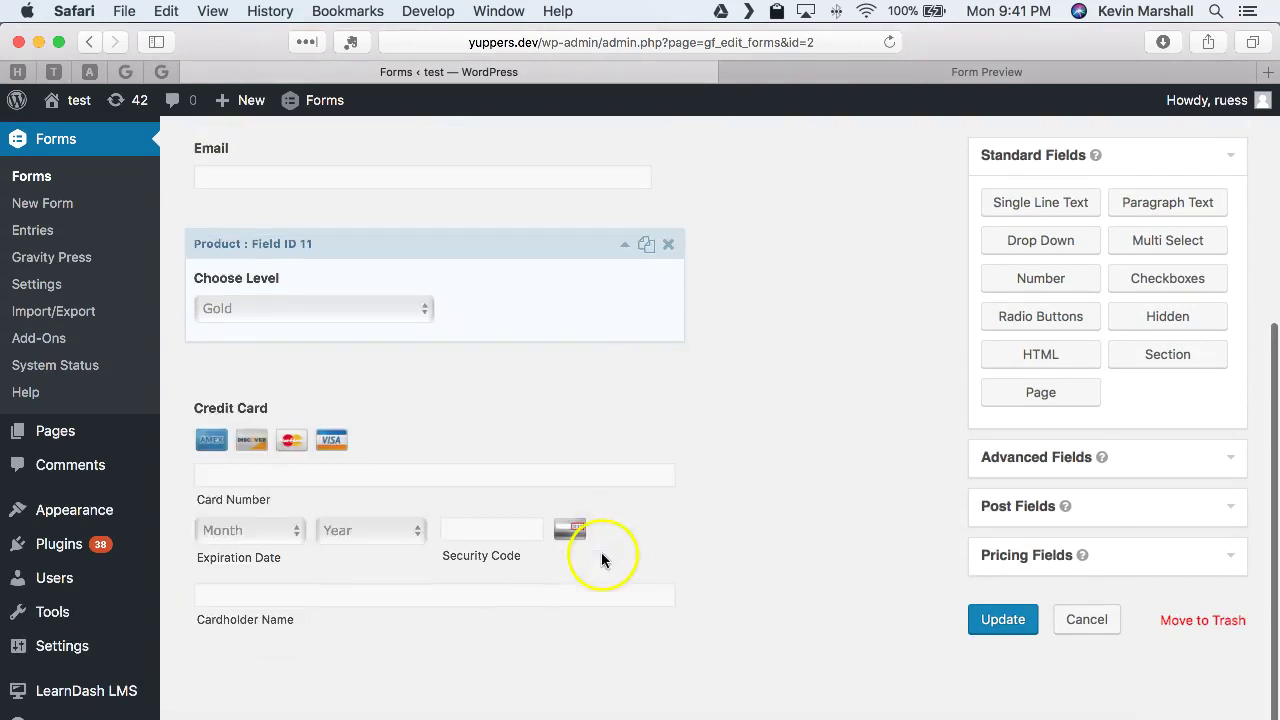
{"action": "scroll", "coordinate": [385, 480], "scroll_direction": "down", "scroll_amount": 3}
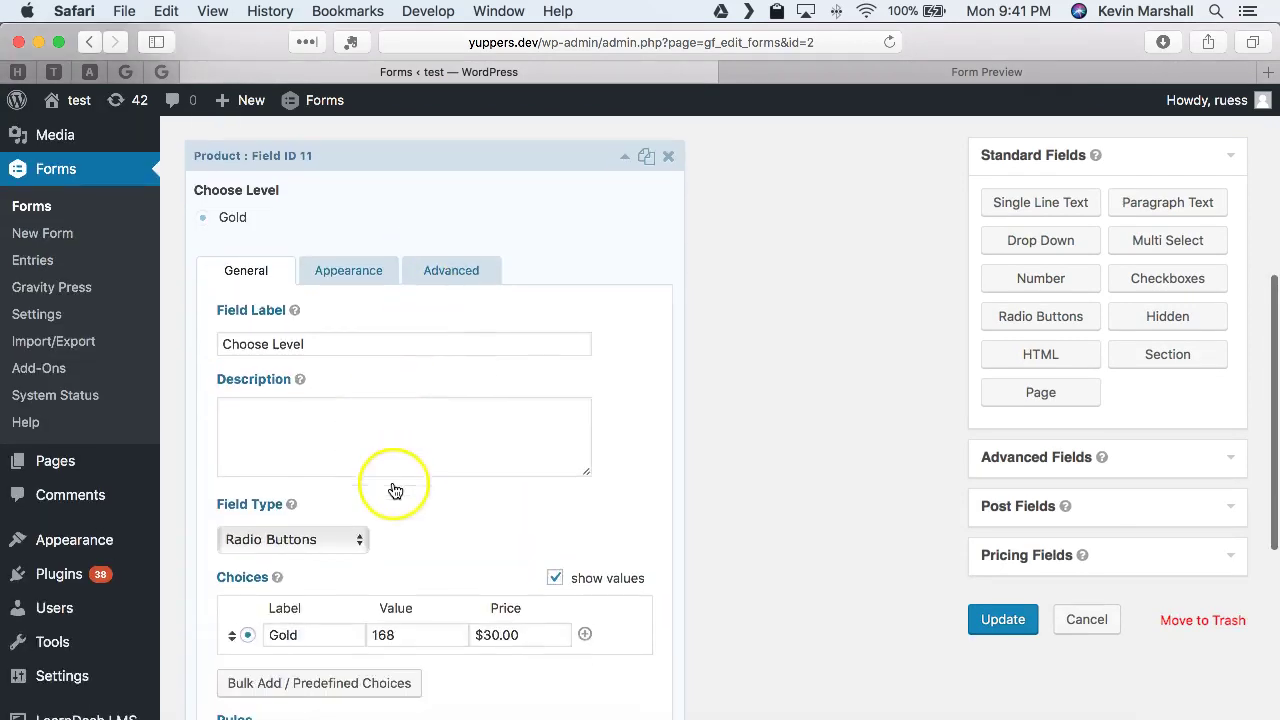
{"action": "left_click", "coordinate": [1015, 616]}
{"action": "left_click", "coordinate": [824, 62]}
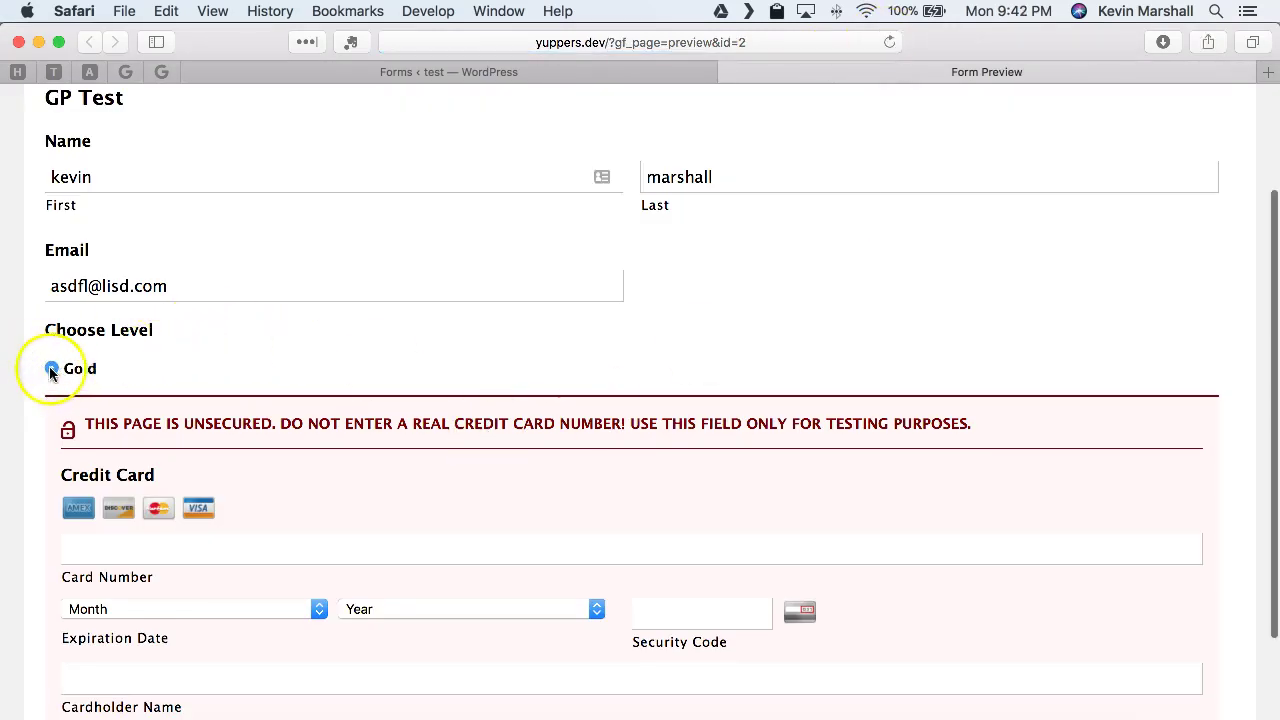
{"action": "left_click", "coordinate": [500, 68]}
- Add a second choice to the Choose Level field and label it Gold like the existing one
{"action": "scroll", "coordinate": [179, 613], "scroll_direction": "down", "scroll_amount": 5}
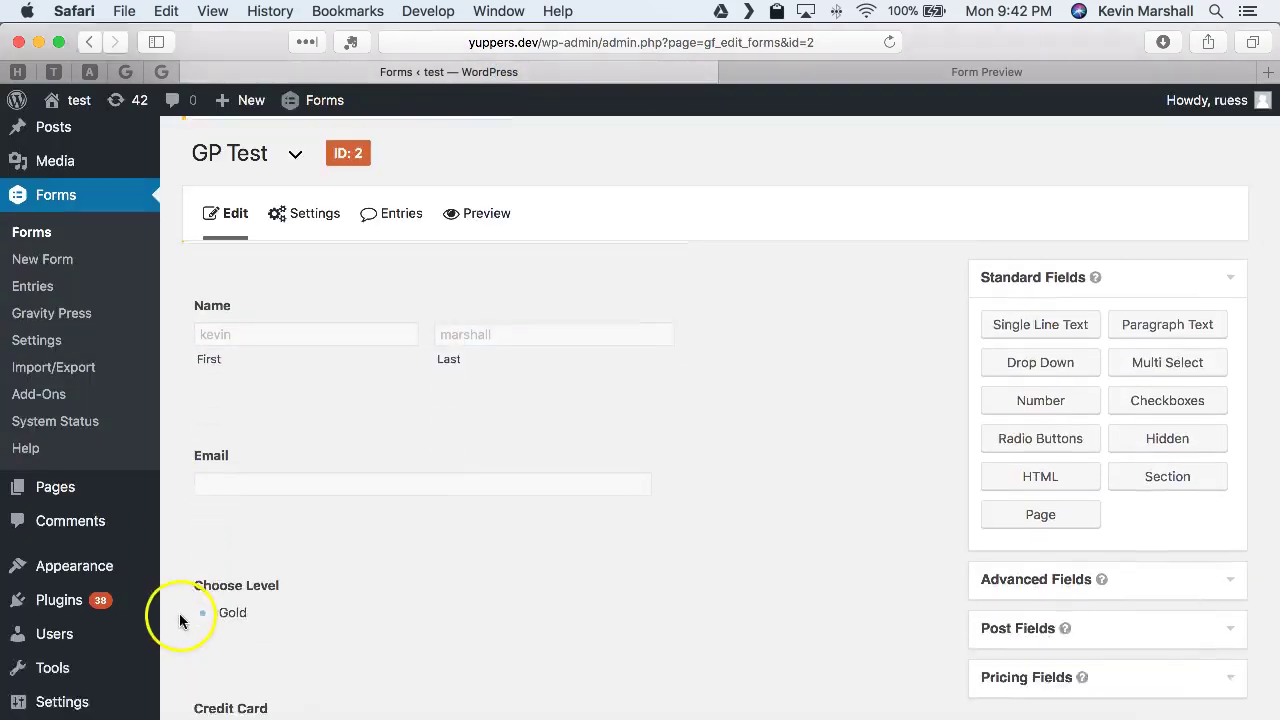
{"action": "left_click", "coordinate": [276, 482]}
{"action": "scroll", "coordinate": [280, 580], "scroll_direction": "down", "scroll_amount": 3}
{"action": "scroll", "coordinate": [244, 681], "scroll_direction": "down", "scroll_amount": 5}
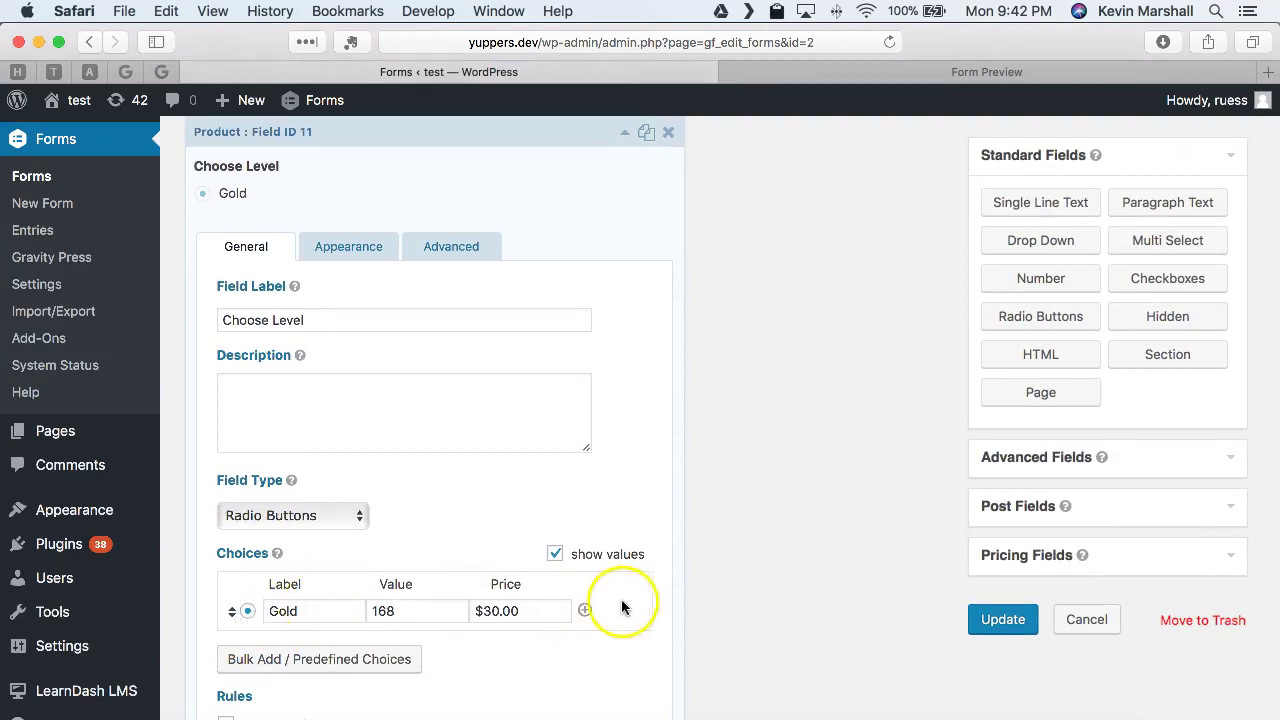
{"action": "left_click", "coordinate": [584, 611]}
{"action": "left_click", "coordinate": [230, 629]}
{"action": "key", "text": "cmd+c"}
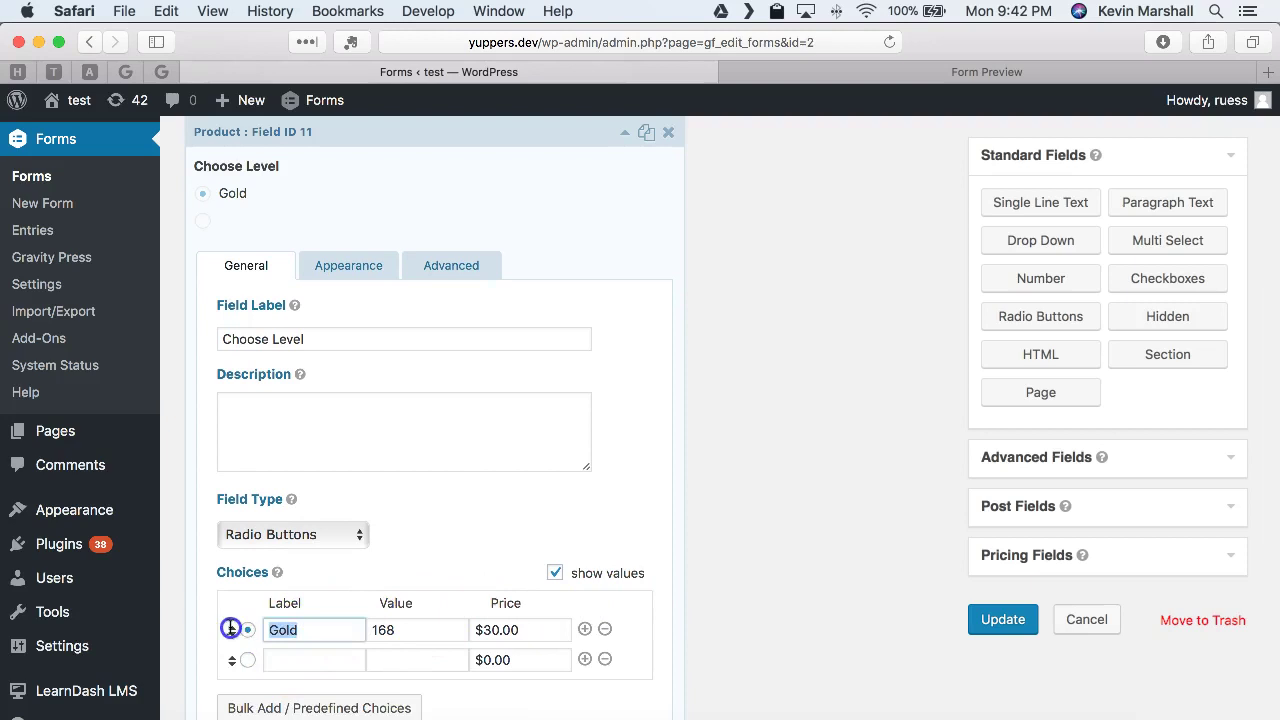
{"action": "left_click", "coordinate": [320, 662]}
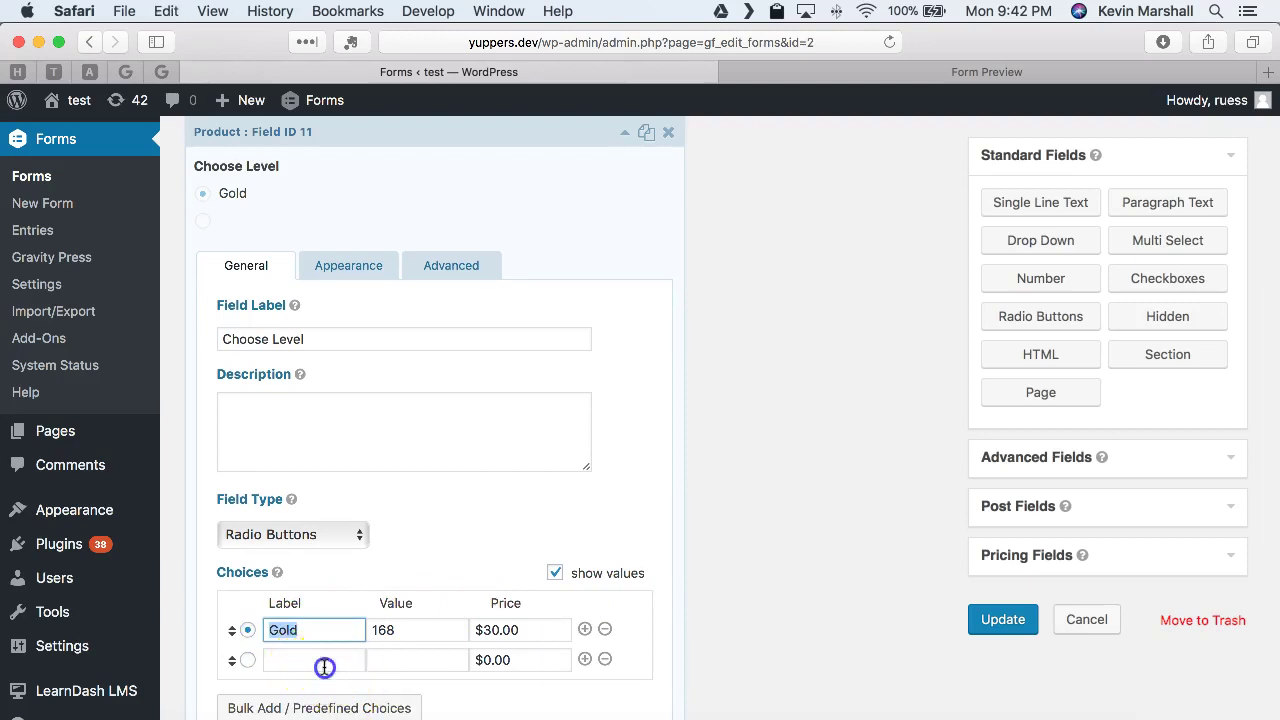
{"action": "key", "text": "cmd+v"}
- Give the second Gold choice the value 168 and the price $30.00
{"action": "left_click", "coordinate": [398, 638]}
{"action": "double_click", "coordinate": [371, 640]}
{"action": "key", "text": "cmd+c"}
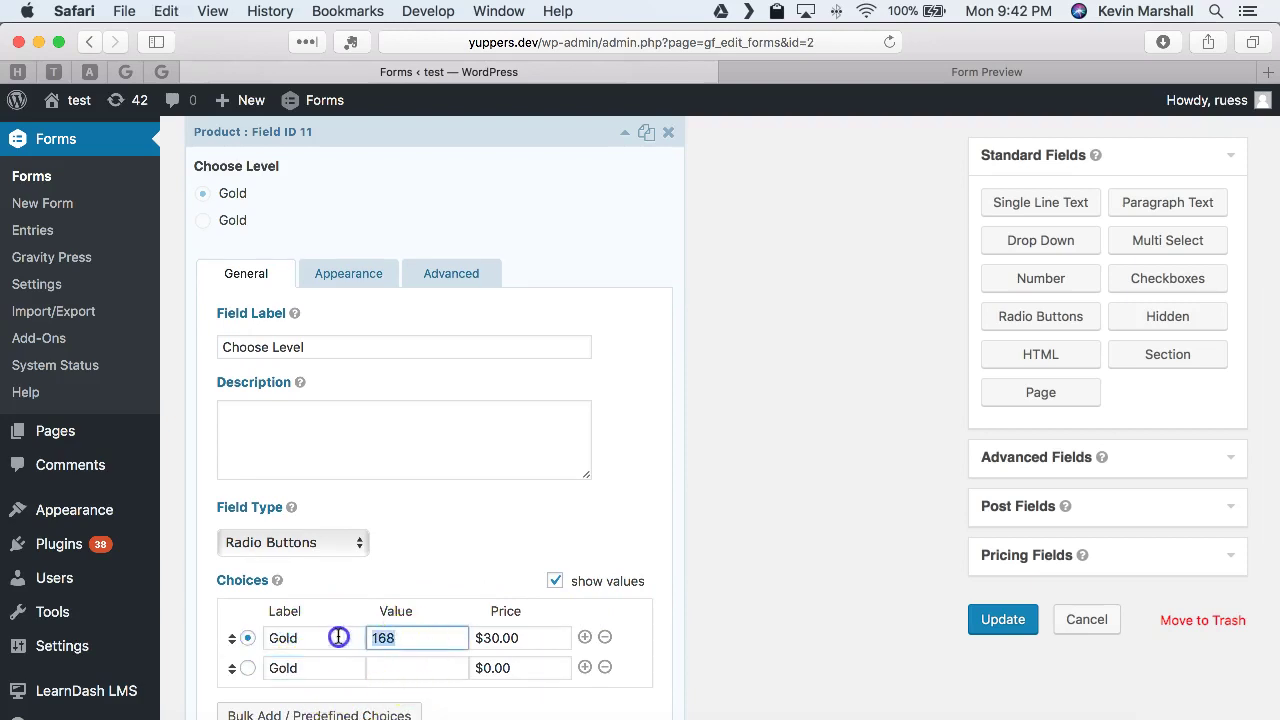
{"action": "left_click", "coordinate": [400, 666]}
{"action": "key", "text": "cmd+v"}
{"action": "triple_click", "coordinate": [475, 640]}
{"action": "left_click", "coordinate": [473, 665]}
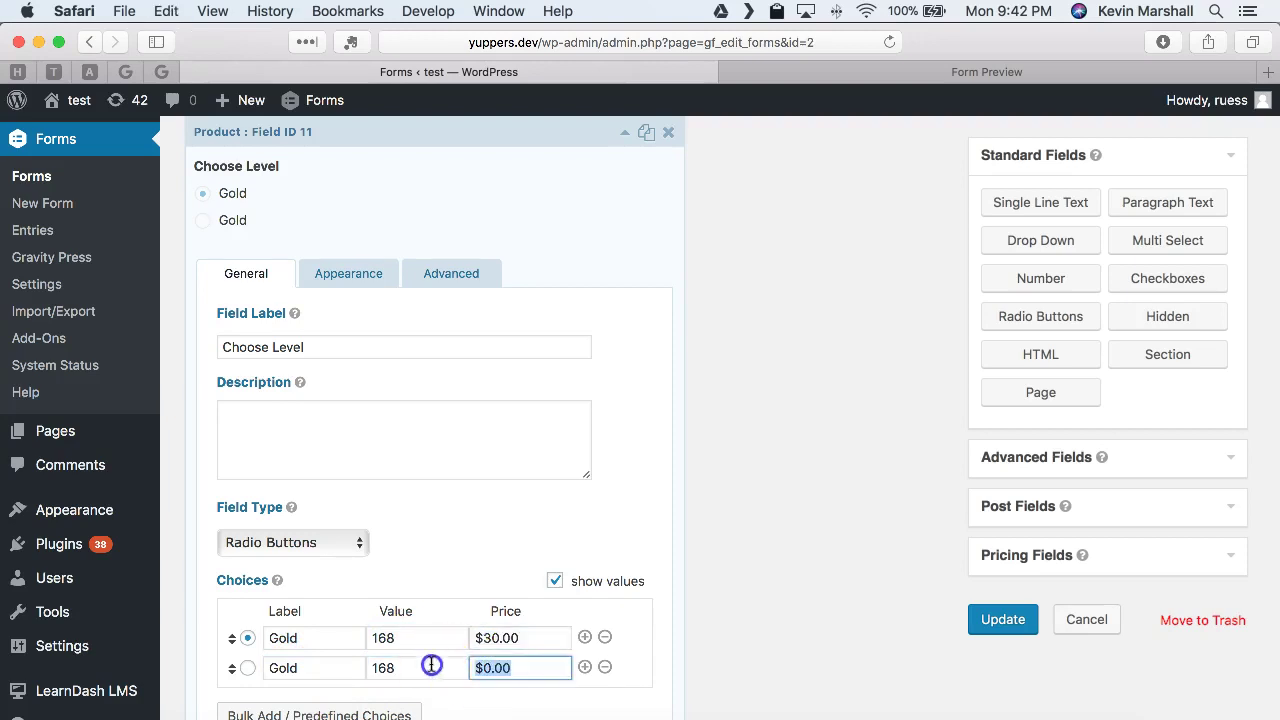
{"action": "key", "text": "cmd+v"}
- Remove the original preselected Gold choice from the Choose Level field and update the form
{"action": "left_click", "coordinate": [604, 637]}
{"action": "left_click", "coordinate": [1000, 617]}
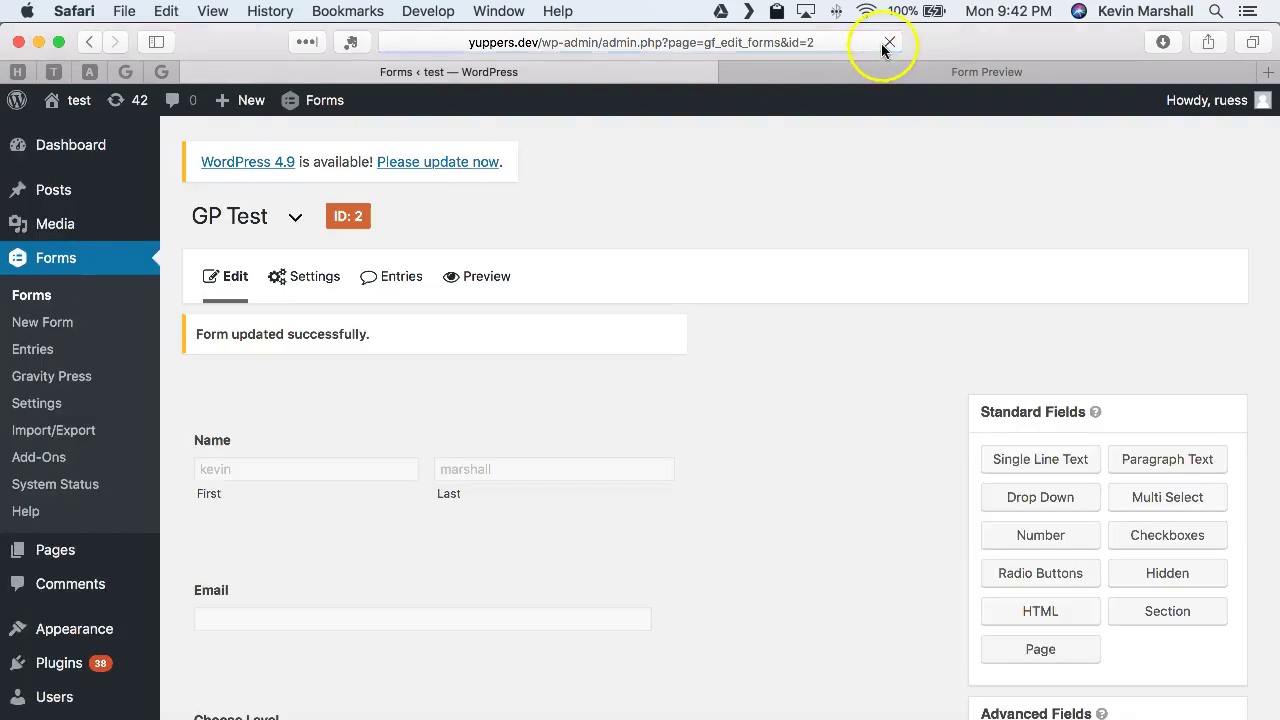
- Preview the form to check whether the Gold radio button is preselected, and return to the form editor
{"action": "left_click", "coordinate": [869, 71]}
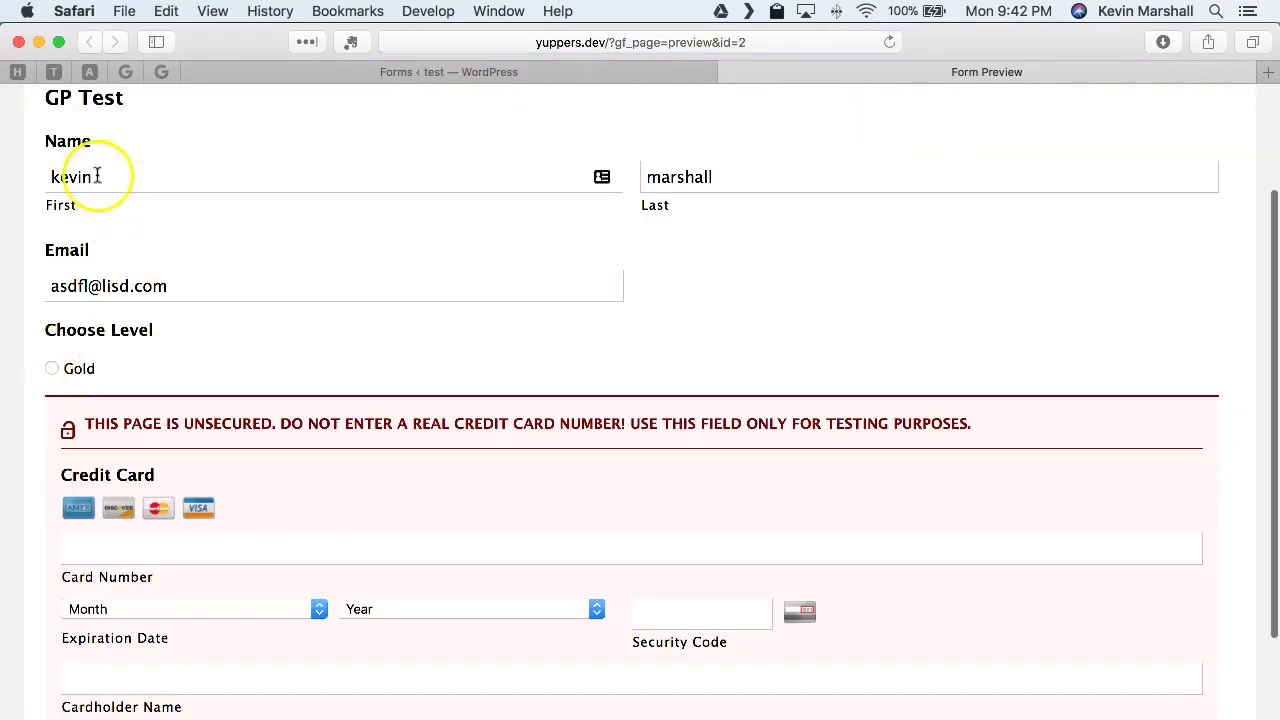
{"action": "scroll", "coordinate": [114, 500], "scroll_direction": "down", "scroll_amount": 3}
{"action": "scroll", "coordinate": [109, 480], "scroll_direction": "up", "scroll_amount": 5}
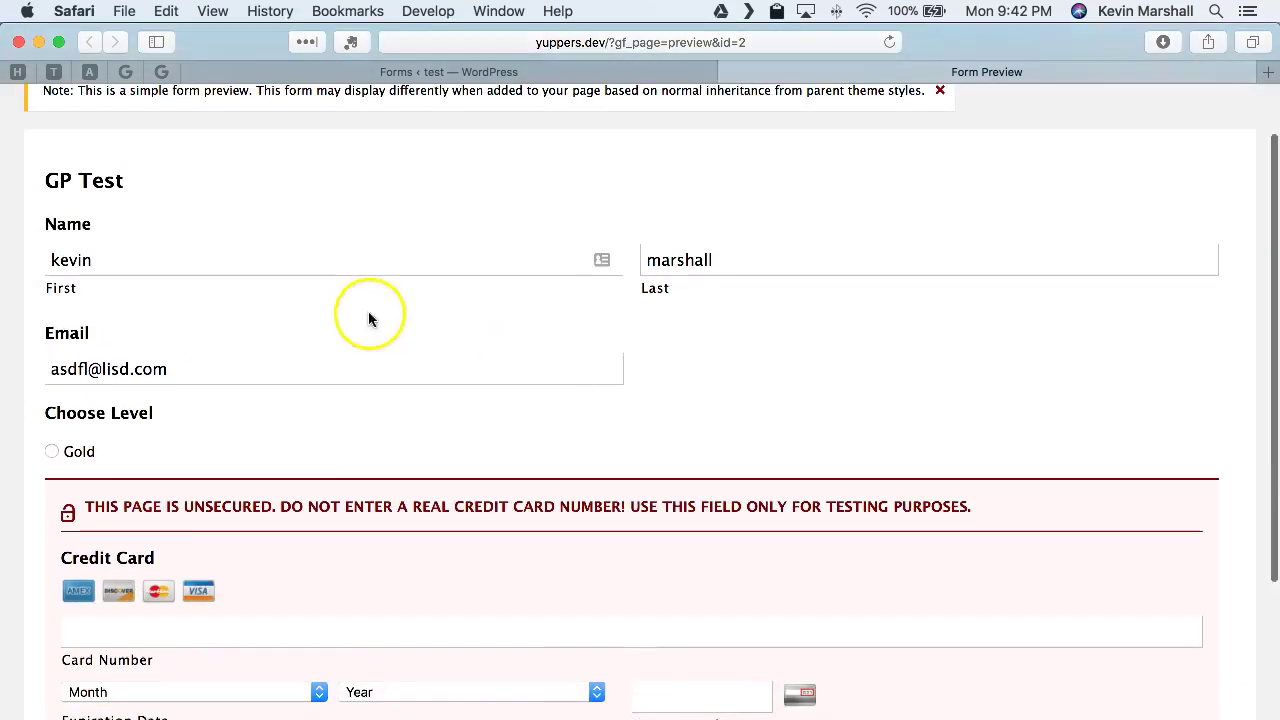
{"action": "scroll", "coordinate": [60, 470], "scroll_direction": "up", "scroll_amount": 1}
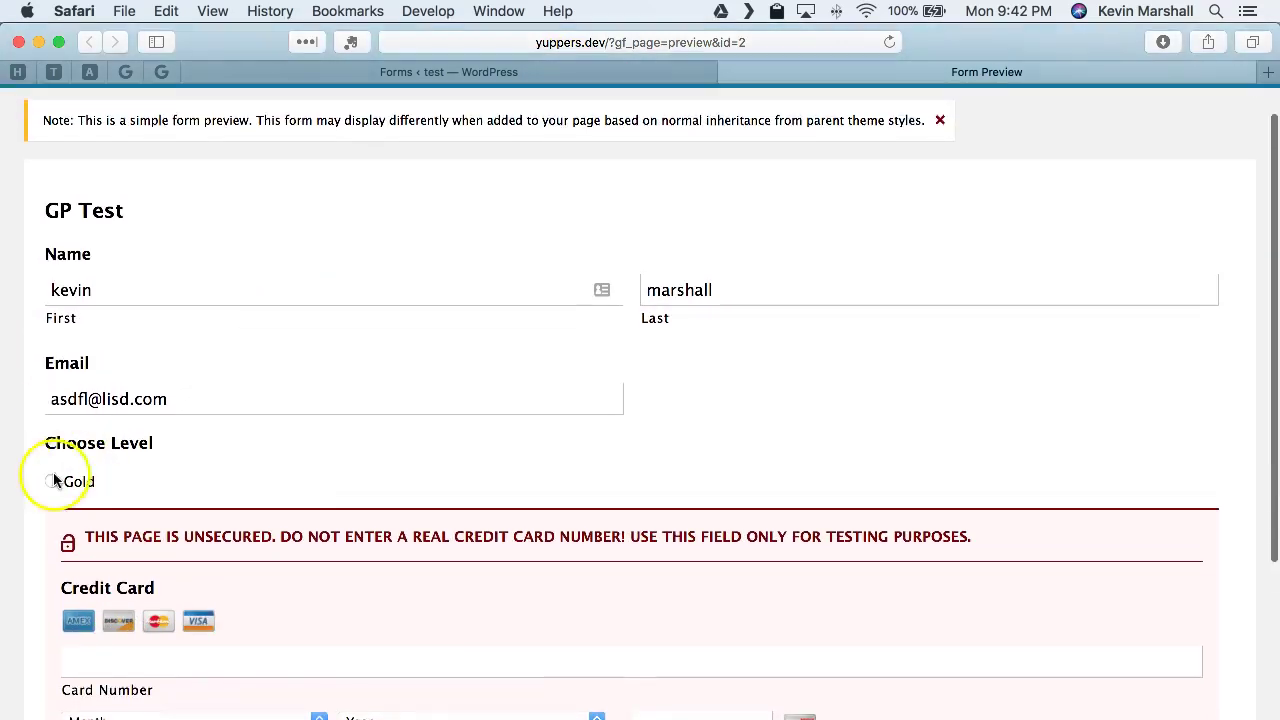
{"action": "left_click", "coordinate": [549, 76]}
- Set the Choose Level field's visibility to Hidden, update the form, and check the result in the preview
{"action": "scroll", "coordinate": [593, 437], "scroll_direction": "down", "scroll_amount": 3}
{"action": "left_click", "coordinate": [300, 460]}
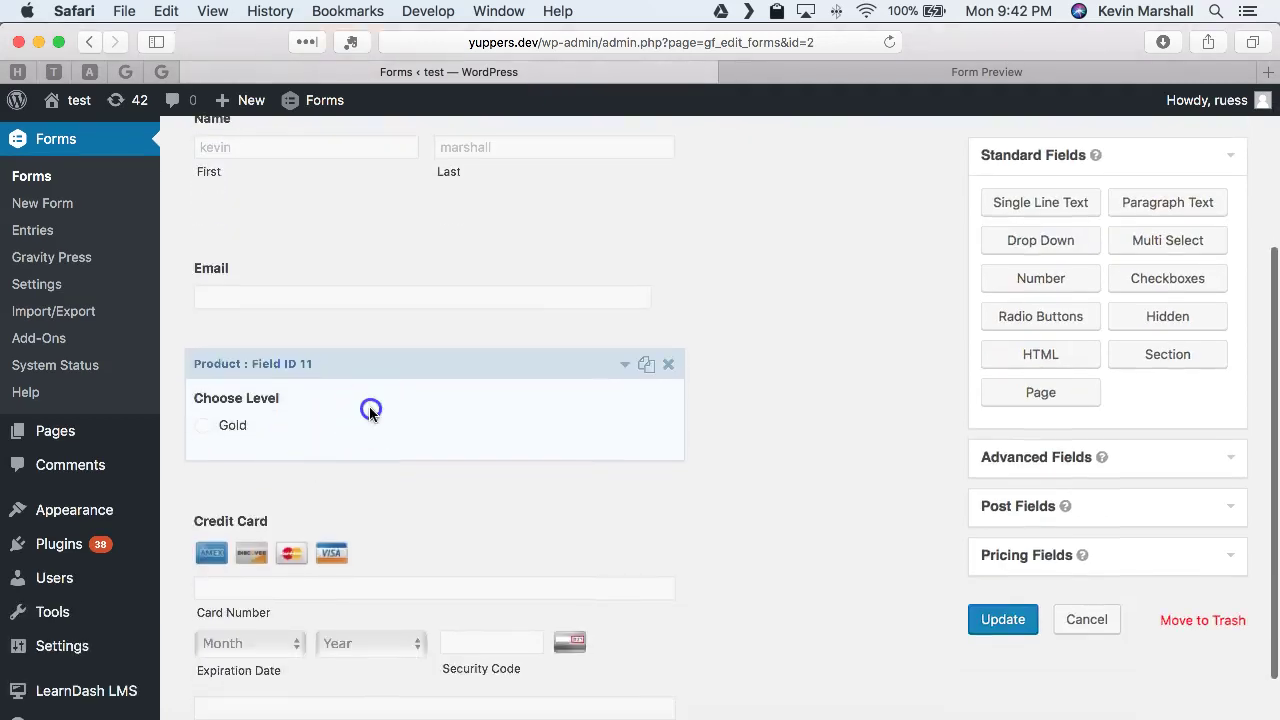
{"action": "scroll", "coordinate": [369, 413], "scroll_direction": "down", "scroll_amount": 3}
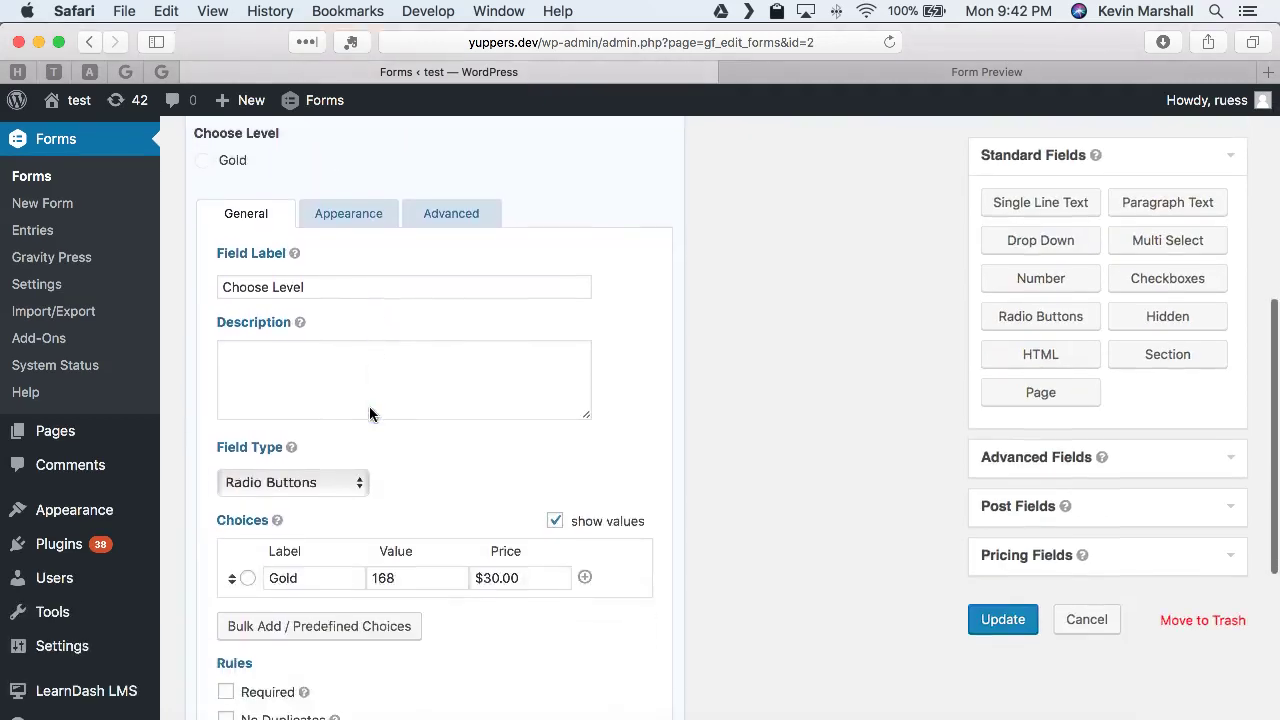
{"action": "scroll", "coordinate": [369, 413], "scroll_direction": "up", "scroll_amount": 2}
{"action": "scroll", "coordinate": [369, 413], "scroll_direction": "down", "scroll_amount": 2}
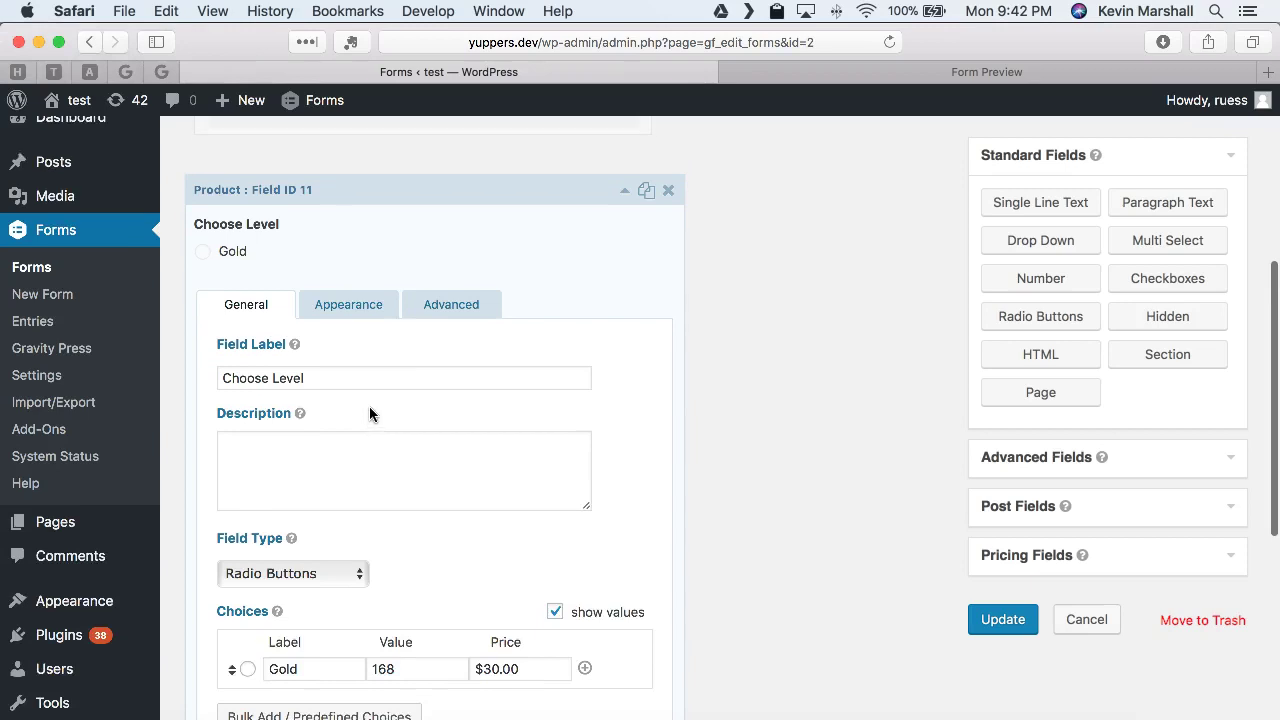
{"action": "scroll", "coordinate": [369, 413], "scroll_direction": "up", "scroll_amount": 1}
{"action": "left_click", "coordinate": [519, 390]}
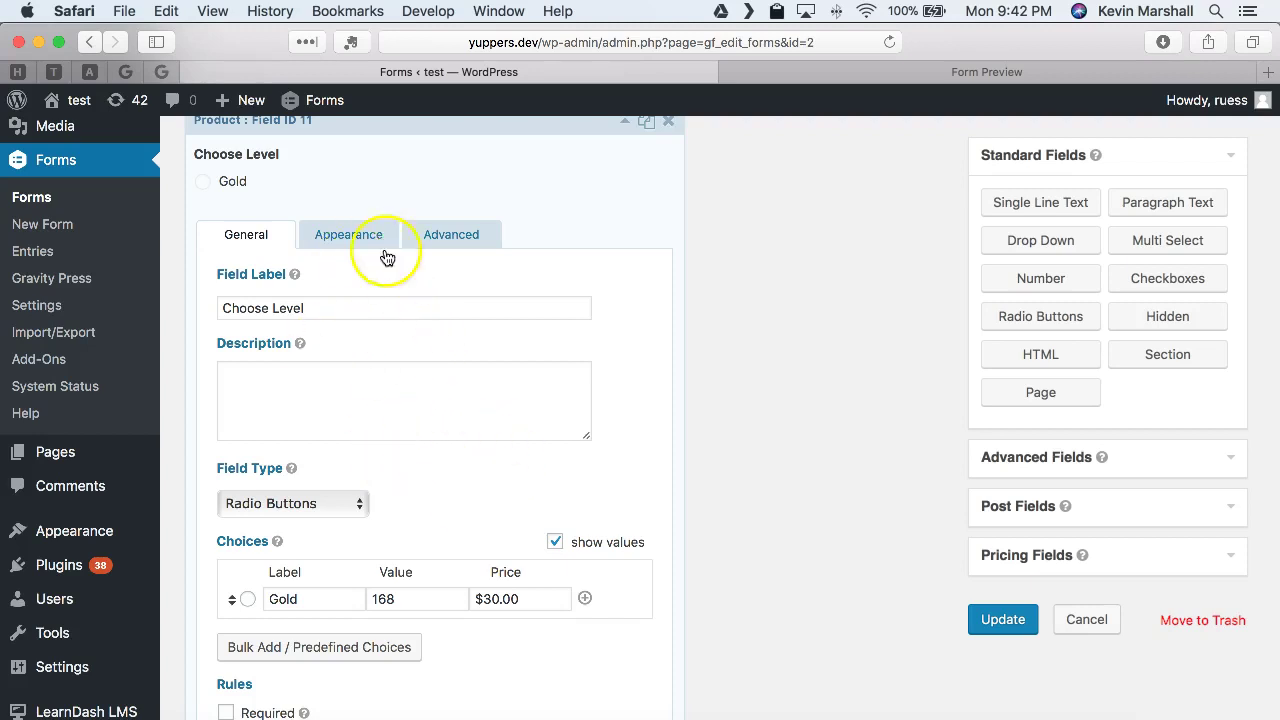
{"action": "left_click", "coordinate": [430, 238]}
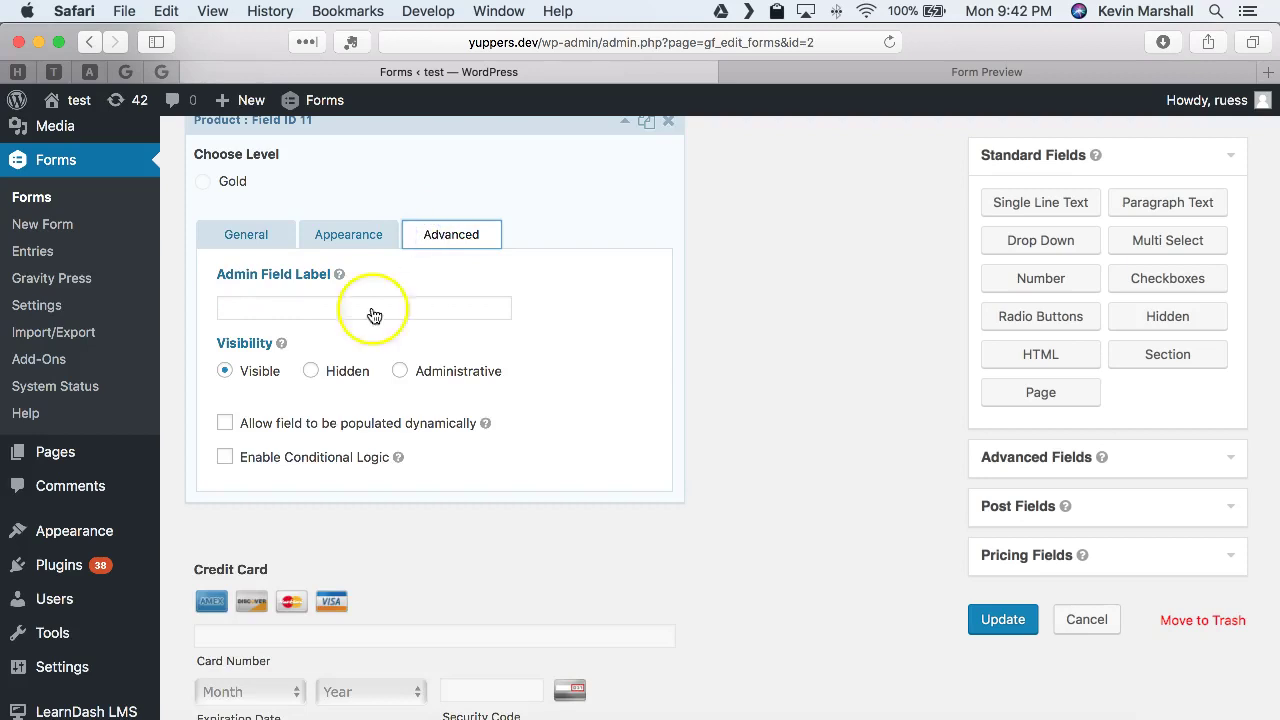
{"action": "left_click", "coordinate": [333, 372]}
{"action": "left_click", "coordinate": [1000, 621]}
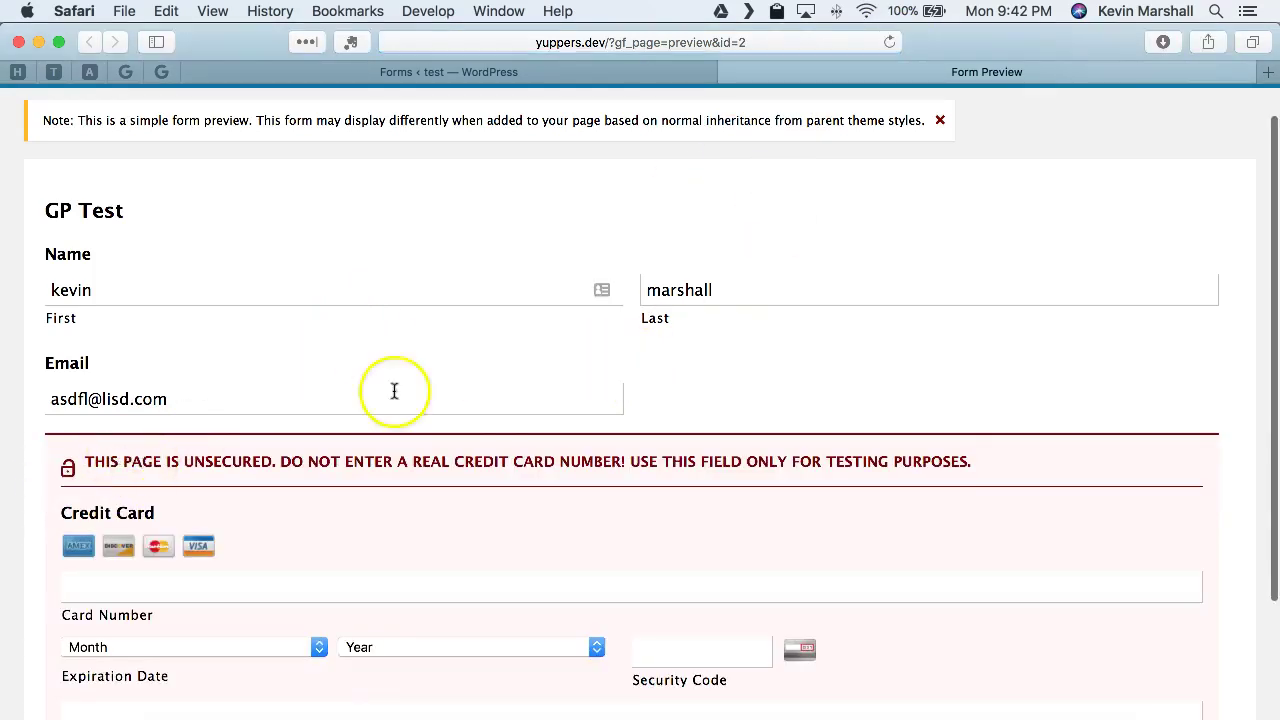
{"action": "scroll", "coordinate": [90, 605], "scroll_direction": "down", "scroll_amount": 3}
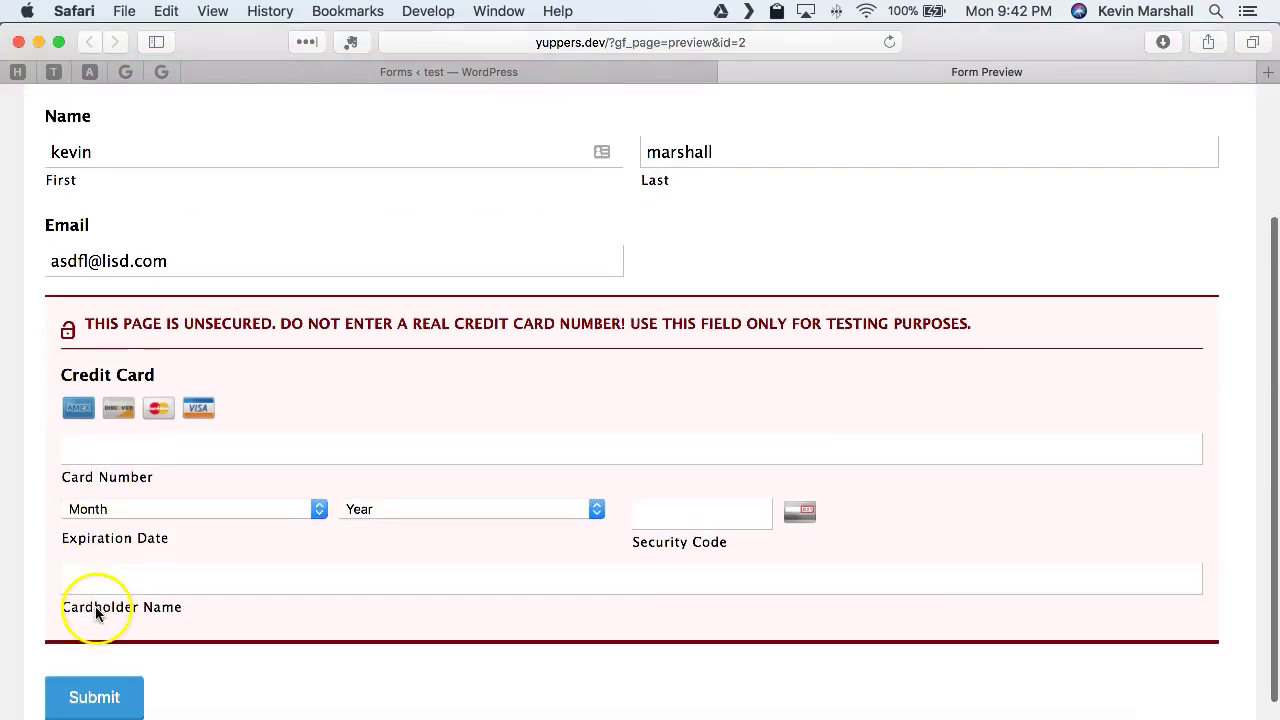
{"action": "left_click", "coordinate": [536, 76]}
- Make Gold the preselected choice in the Choose Level field and update the form
{"action": "scroll", "coordinate": [430, 470], "scroll_direction": "down", "scroll_amount": 3}
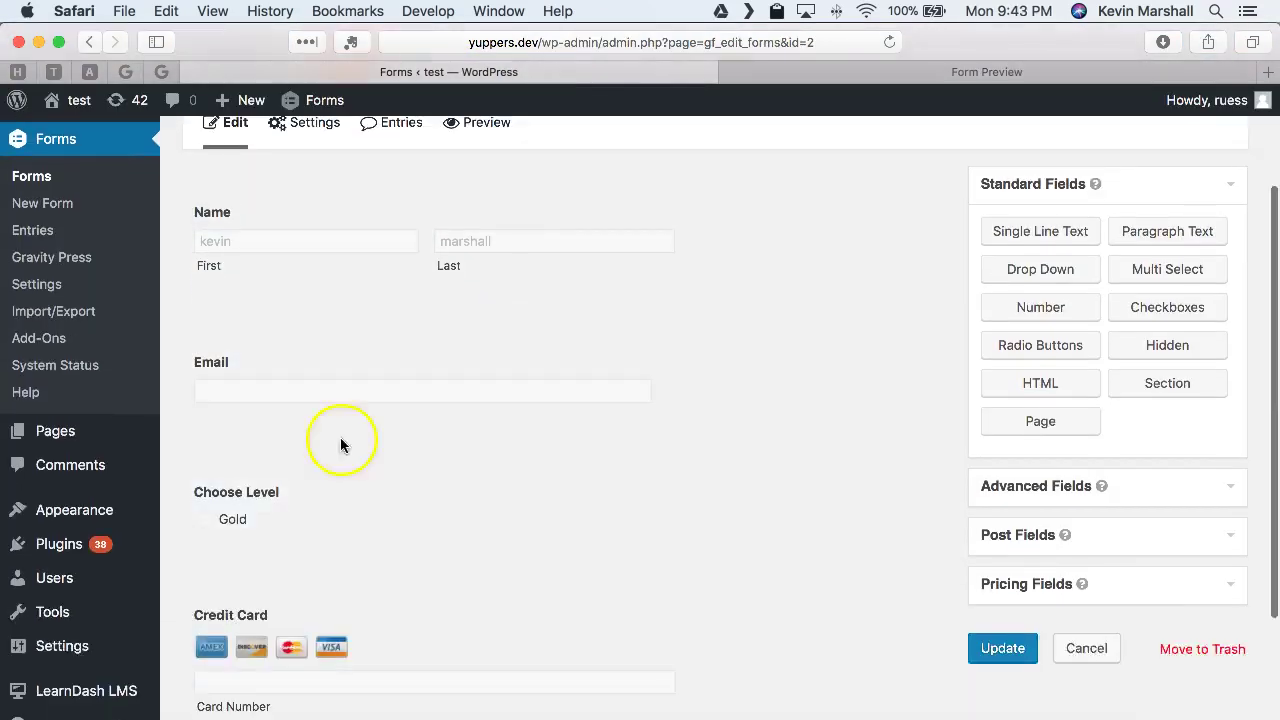
{"action": "left_click", "coordinate": [272, 495]}
{"action": "scroll", "coordinate": [276, 560], "scroll_direction": "down", "scroll_amount": 3}
{"action": "scroll", "coordinate": [276, 572], "scroll_direction": "down", "scroll_amount": 1}
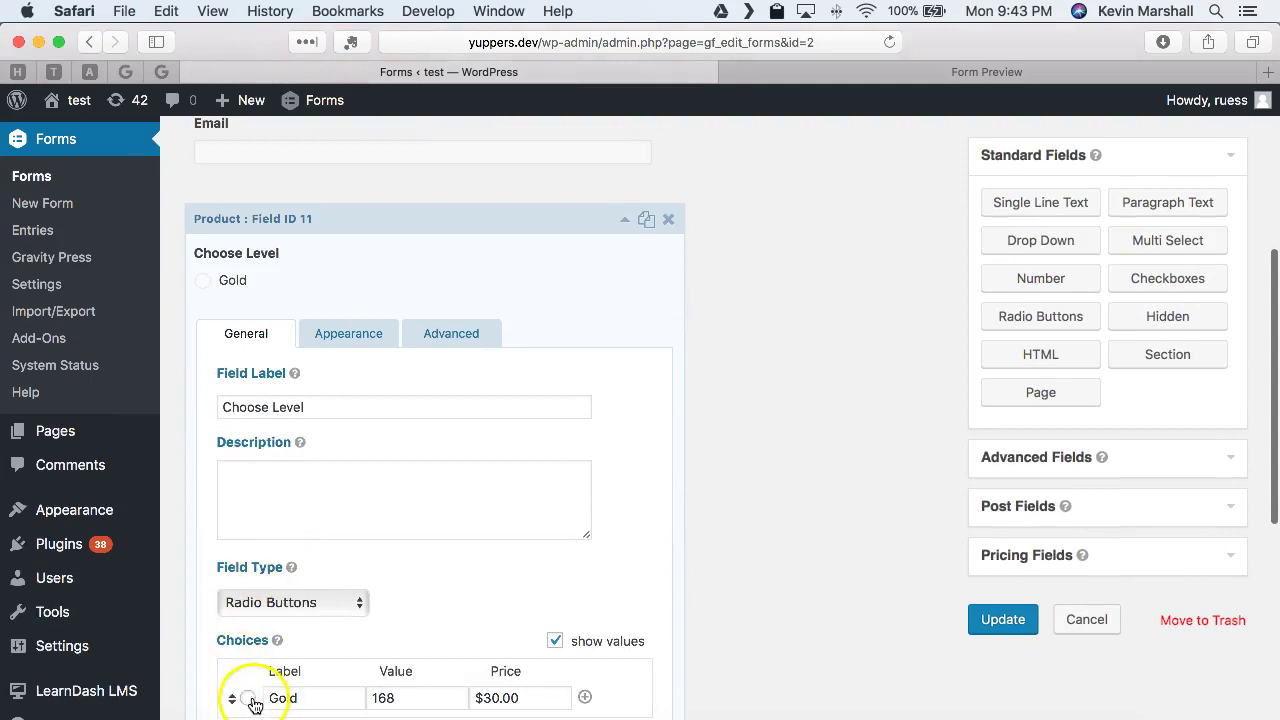
{"action": "left_click", "coordinate": [1003, 618]}
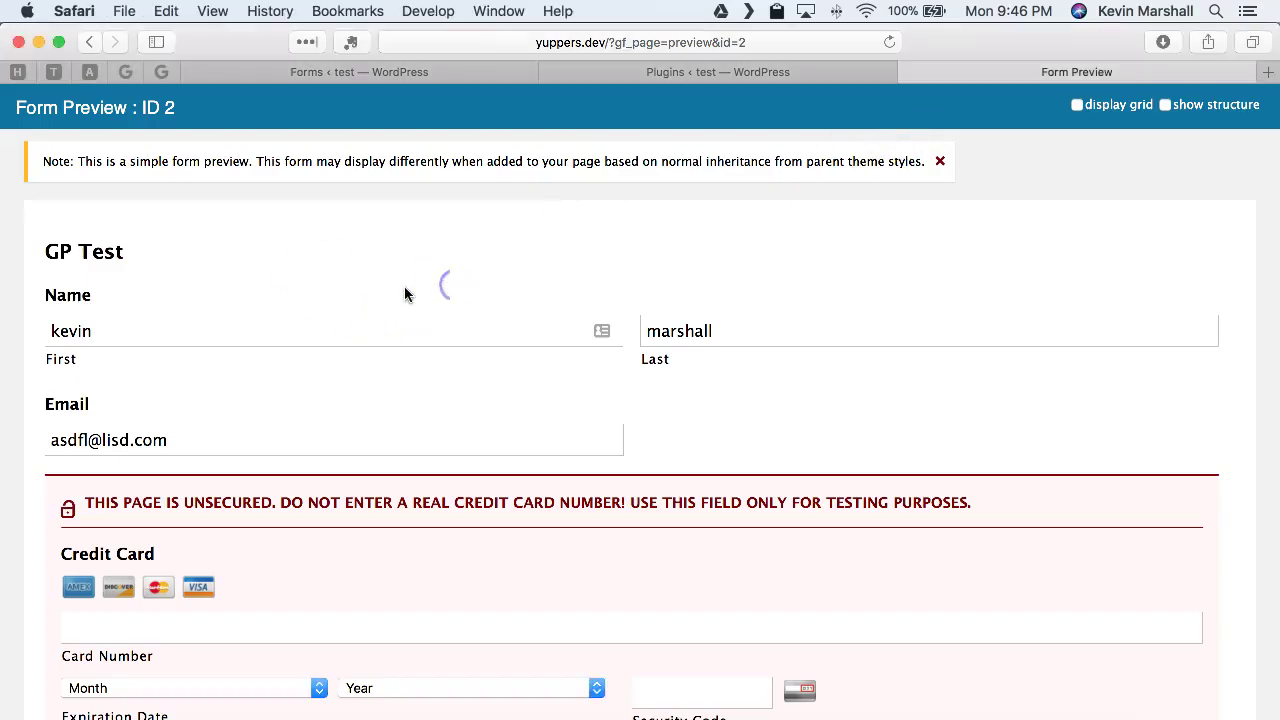
- Submit the previewed GP Test form with the Choose Level field hidden and the credit card fields left blank
{"action": "scroll", "coordinate": [404, 290], "scroll_direction": "down", "scroll_amount": 3}
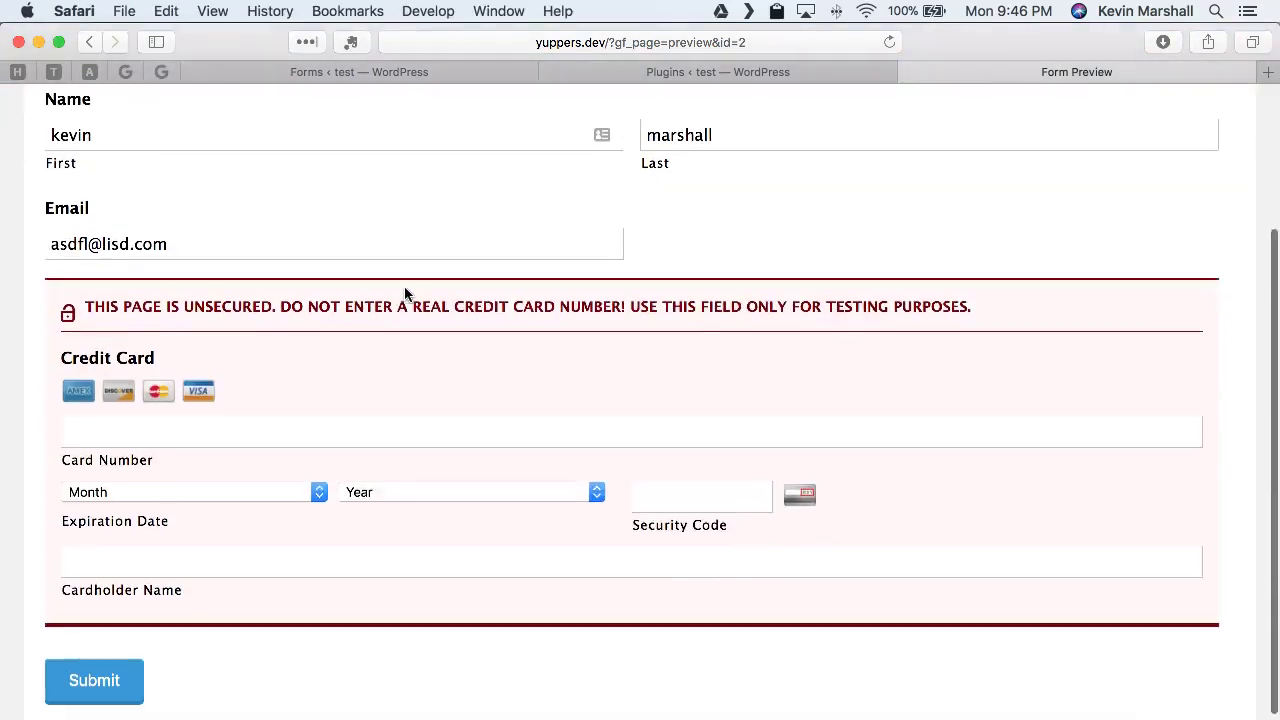
{"action": "scroll", "coordinate": [404, 286], "scroll_direction": "down", "scroll_amount": 1}
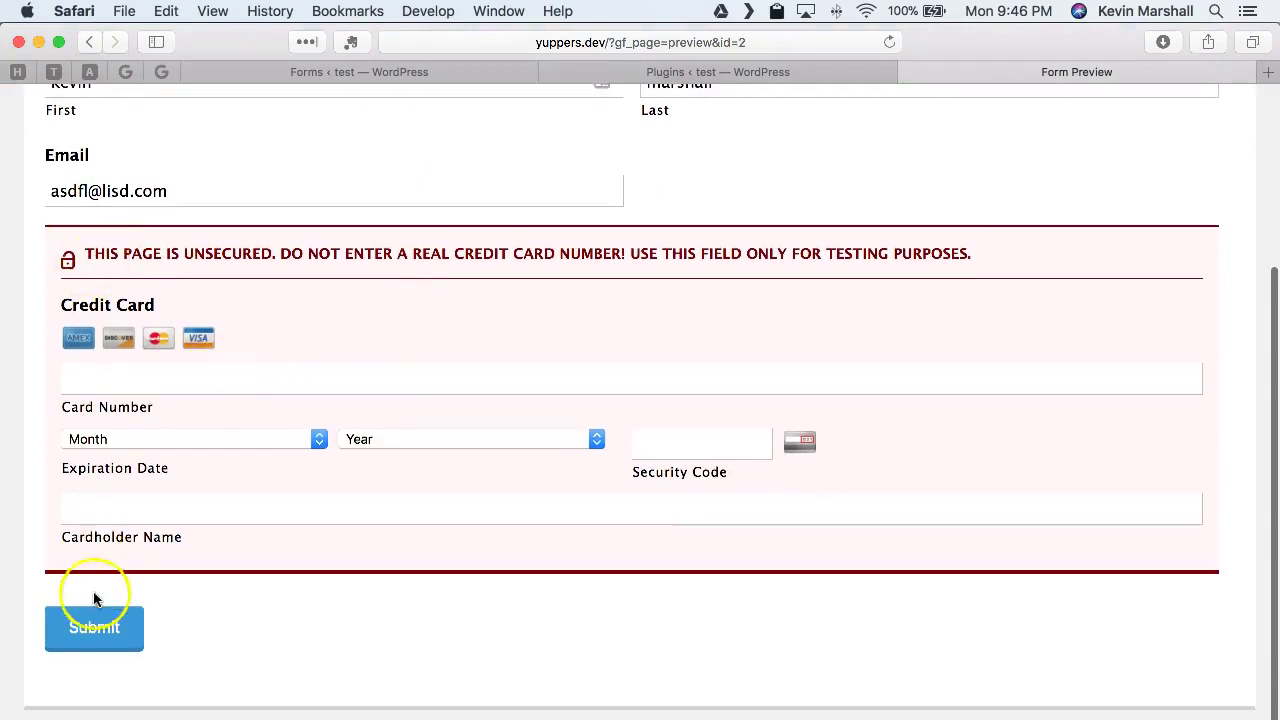
{"action": "left_click", "coordinate": [88, 628]}
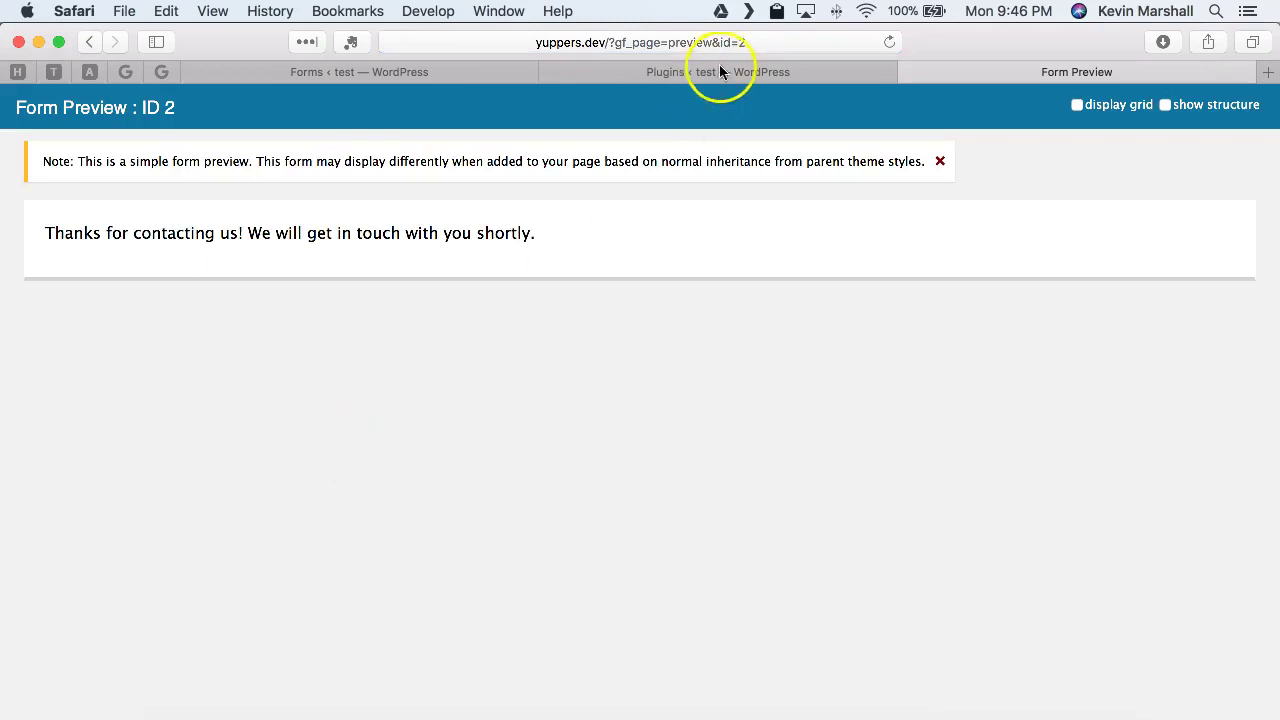
- Open the newest entry of the GP Test form and examine its order details
{"action": "left_click", "coordinate": [380, 67]}
{"action": "mouse_move", "coordinate": [329, 277]}
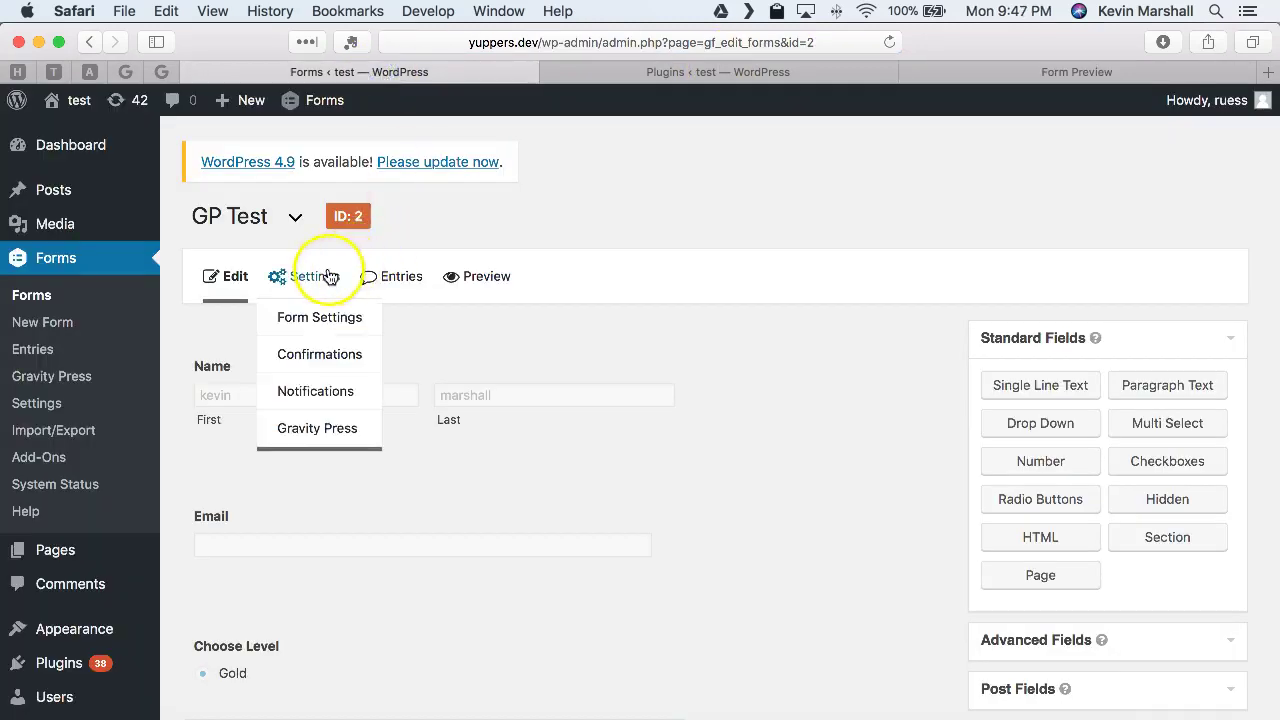
{"action": "left_click", "coordinate": [388, 276]}
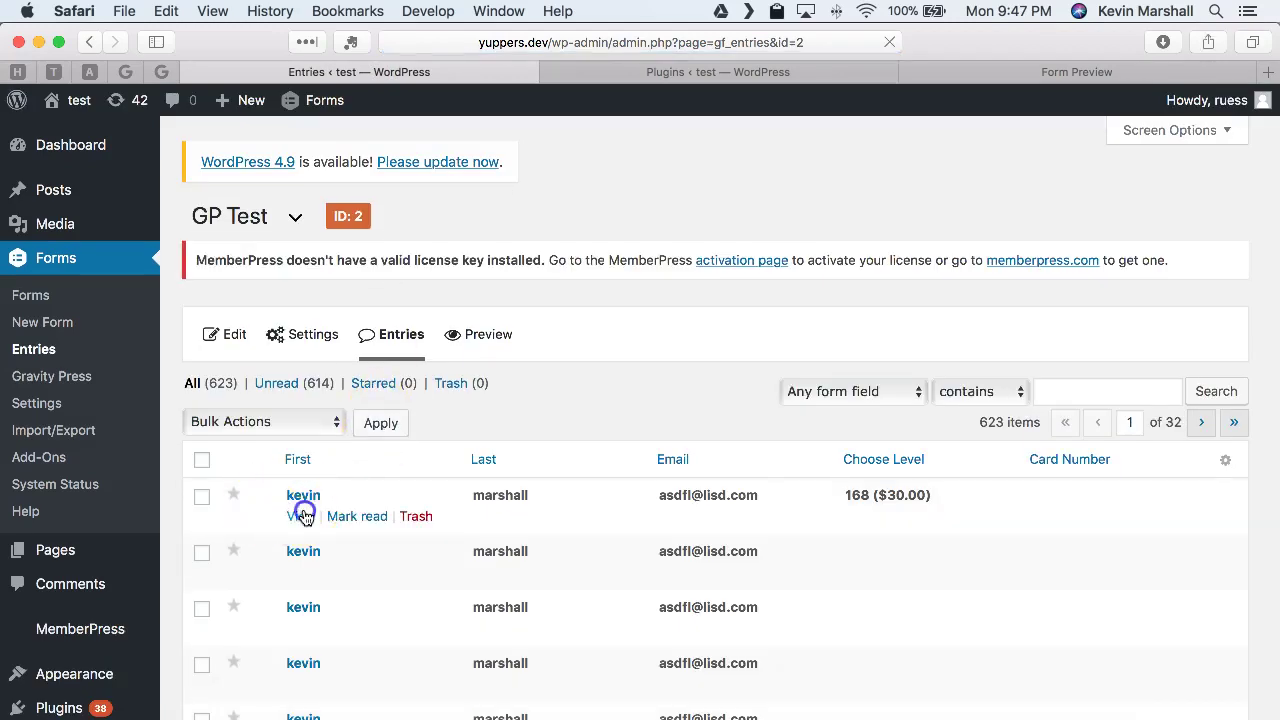
{"action": "left_click", "coordinate": [304, 496]}
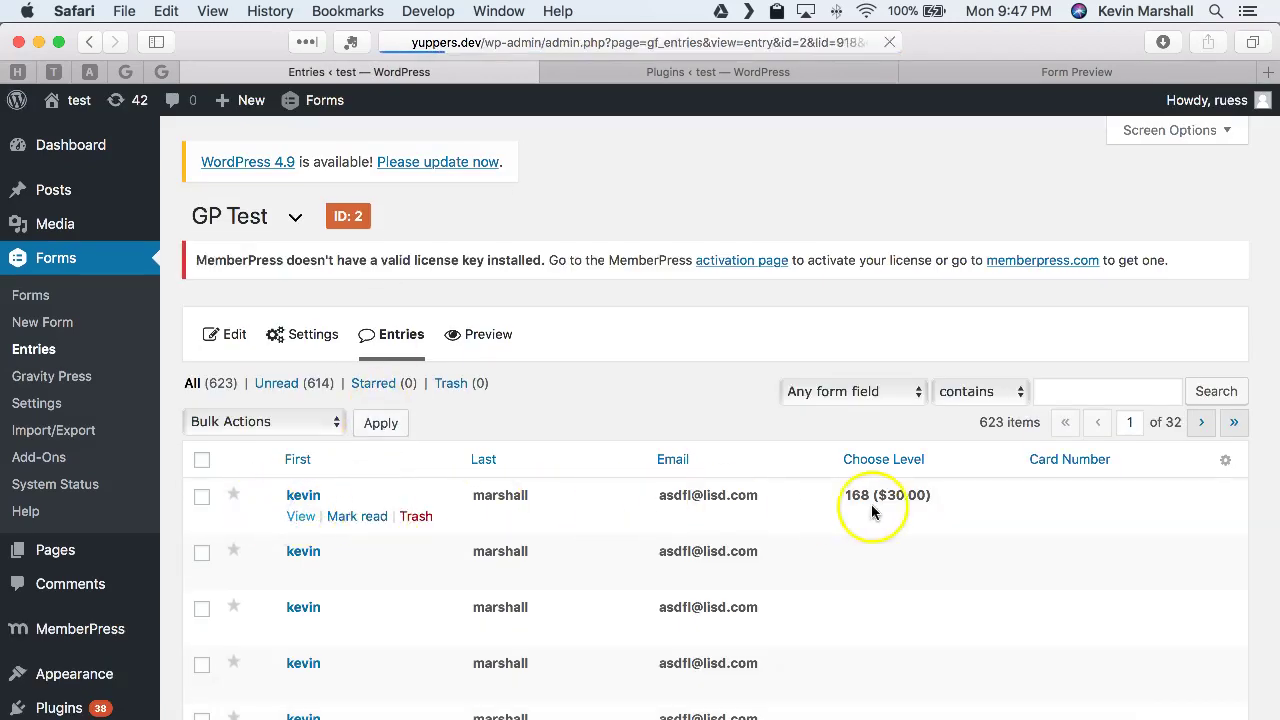
{"action": "scroll", "coordinate": [385, 538], "scroll_direction": "down", "scroll_amount": 2}
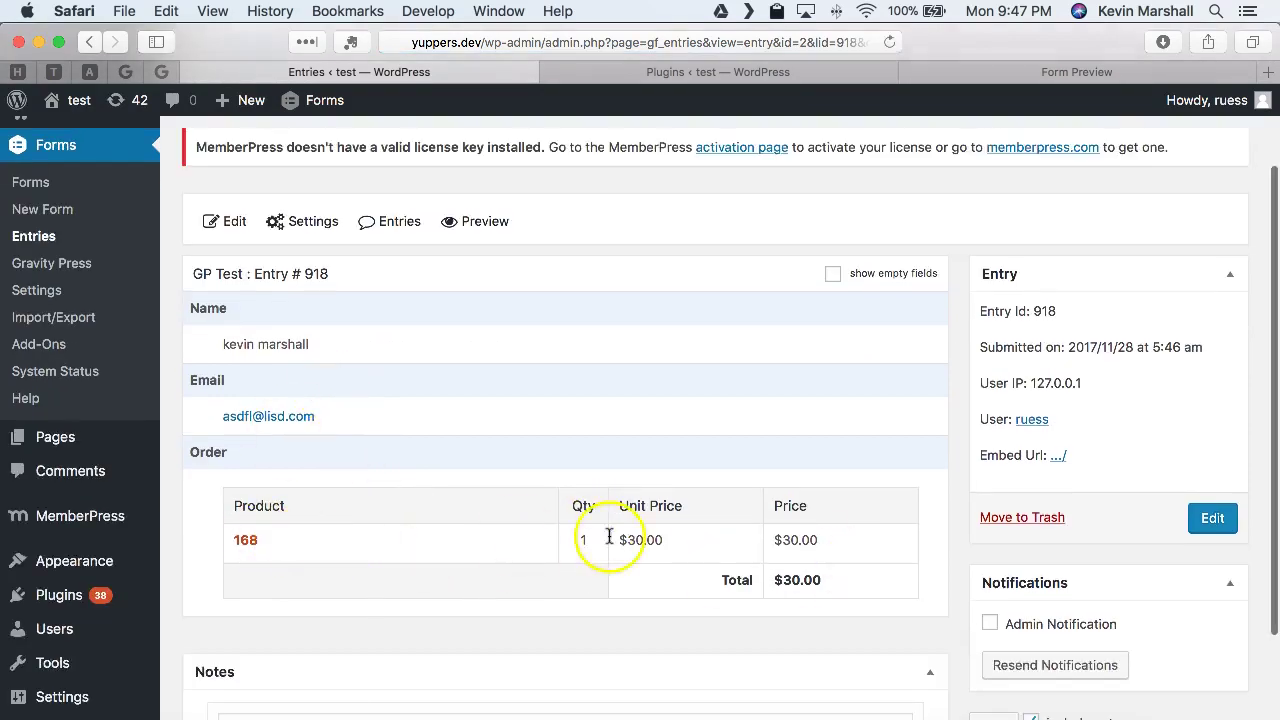
- Check the MemberPress transactions for the new membership purchase, and go back to the list of forms
{"action": "mouse_move", "coordinate": [60, 714]}
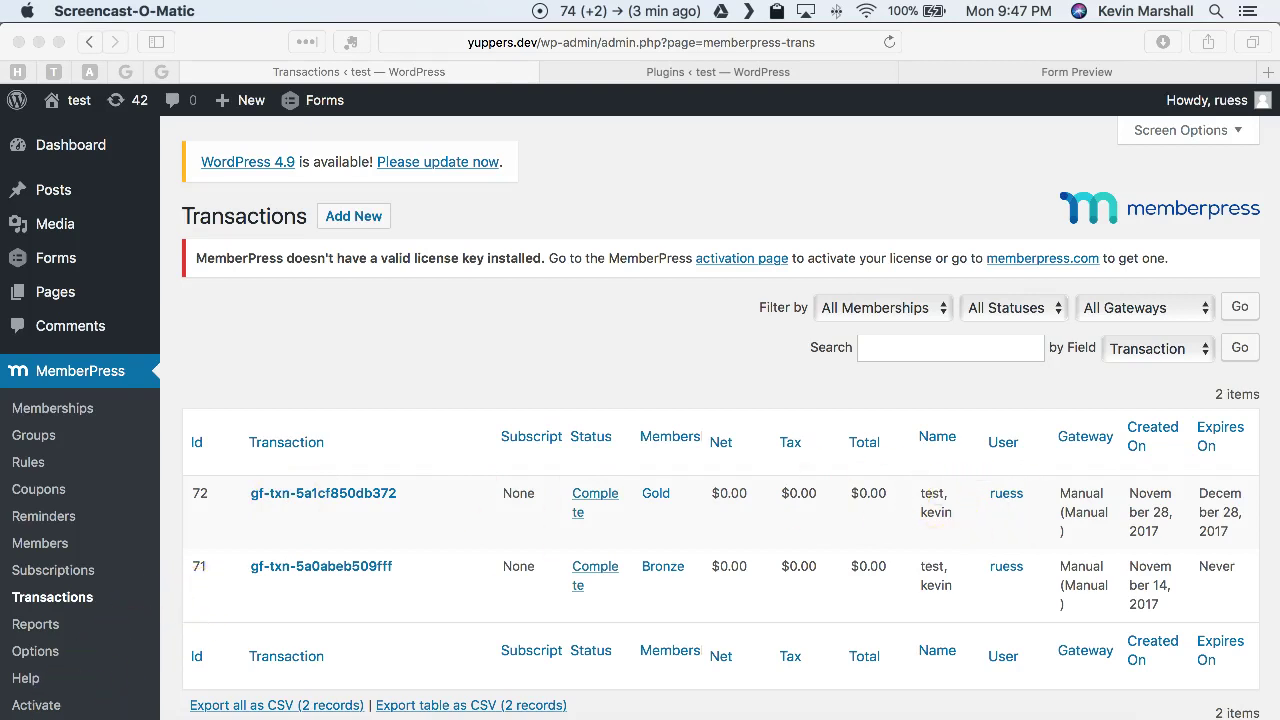
{"action": "left_click", "coordinate": [92, 266]}
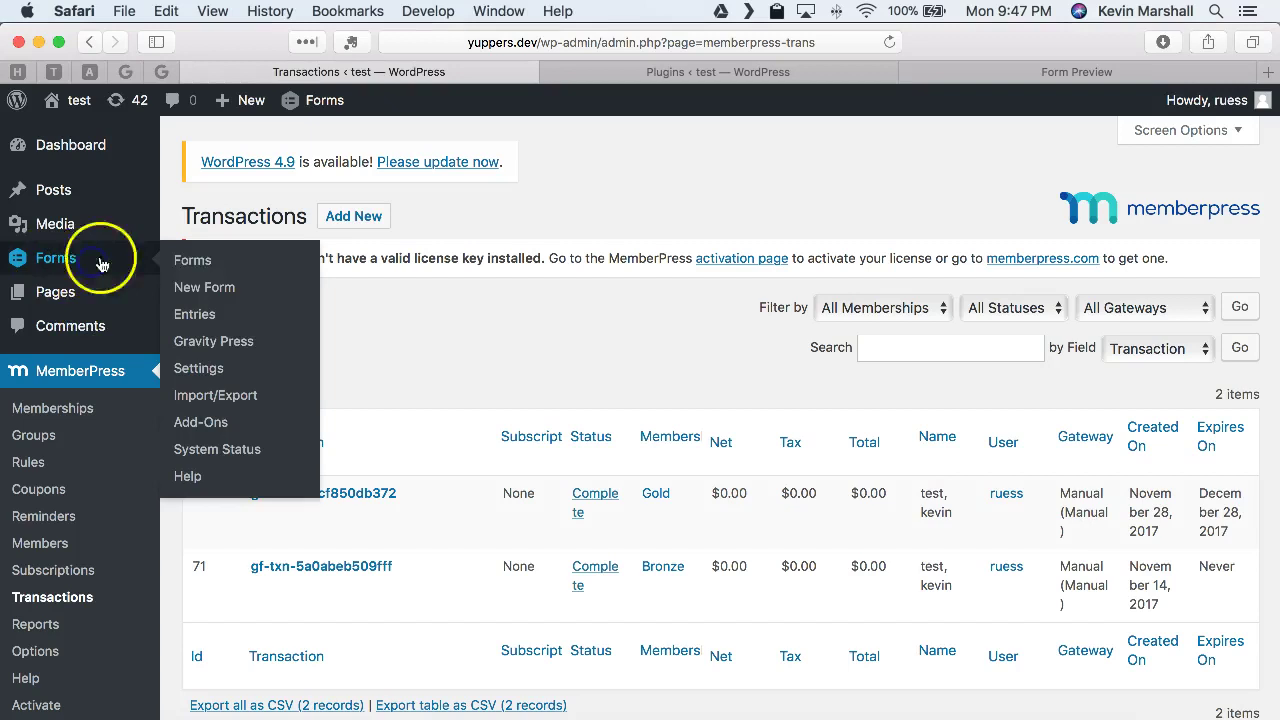
{"action": "left_click", "coordinate": [178, 261]}
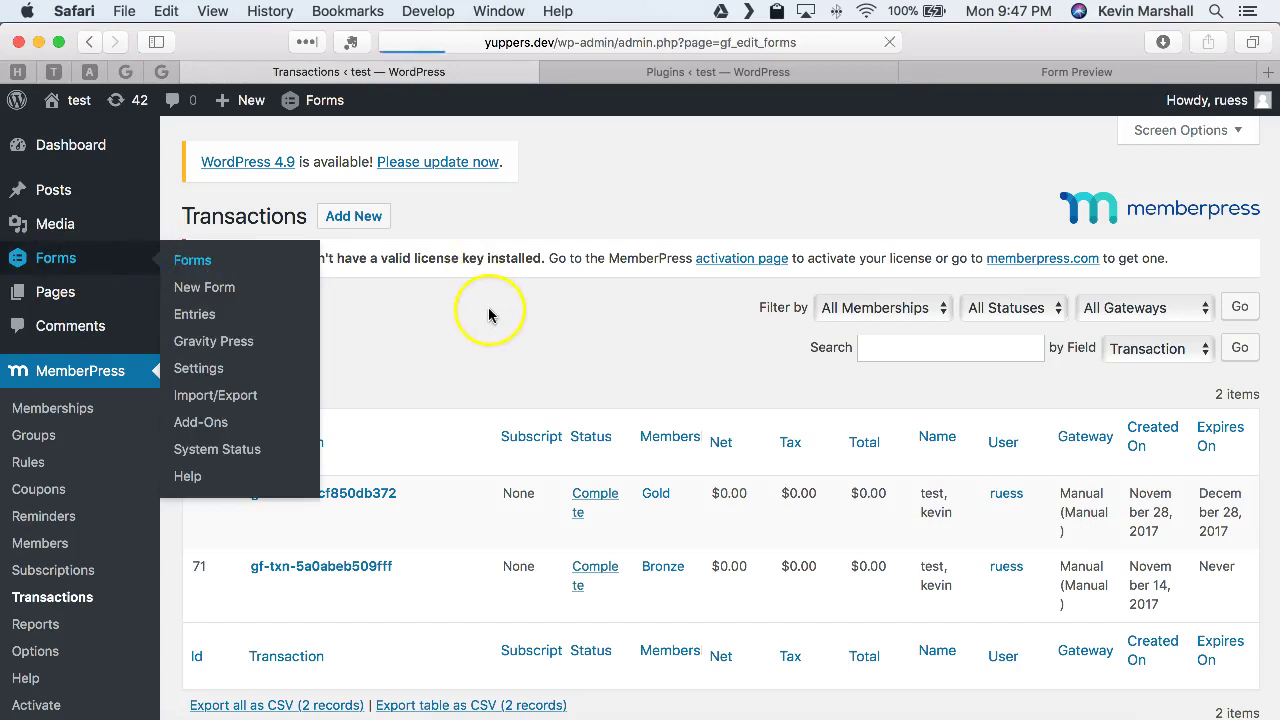